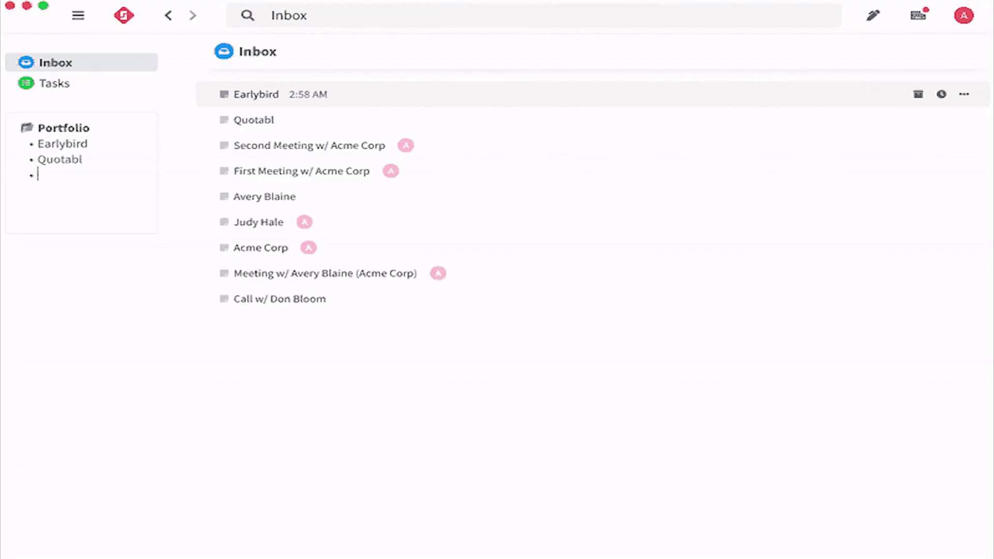
- Link Acme Corp into the Portfolio list with +Acme and open the Acme Corp note
text(Acme)
key(Return)
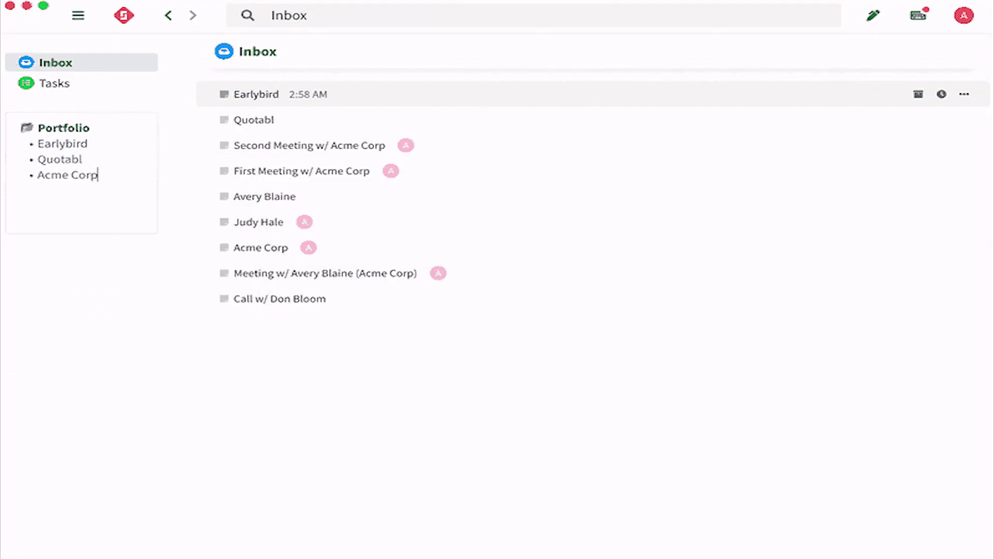
click(82, 178)
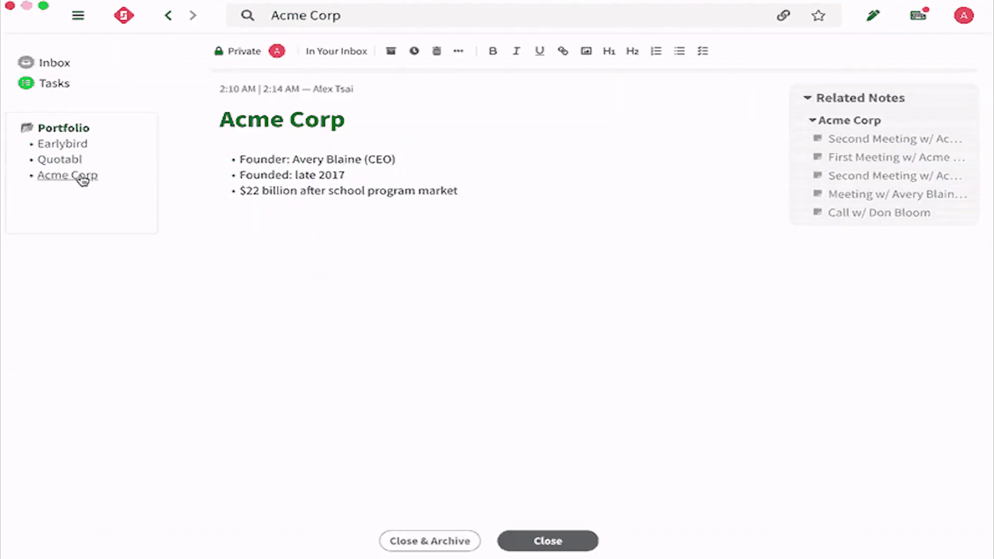
- Add a Today's focus heading, a #diligence tag, a Todos section and a follow-up checkbox task
click(120, 176)
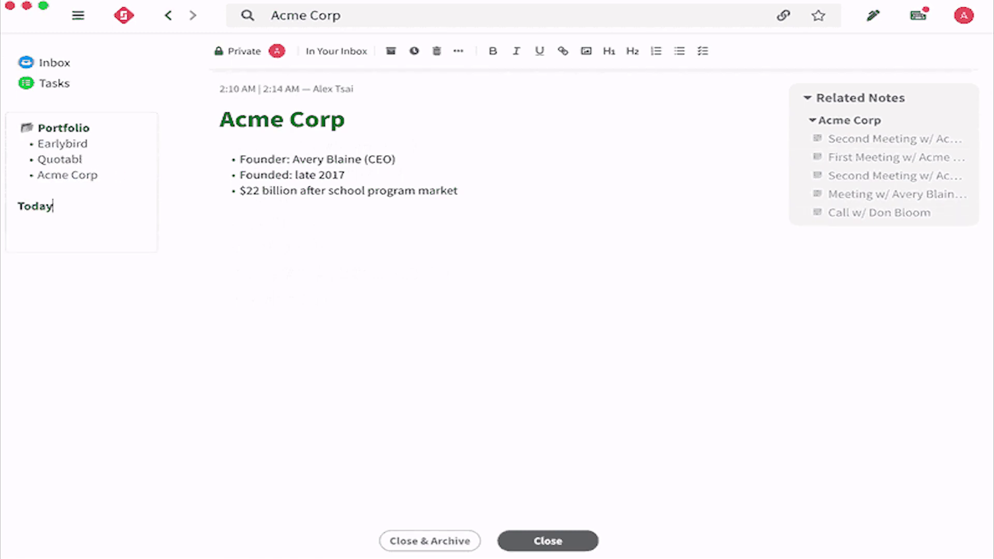
key(Return)
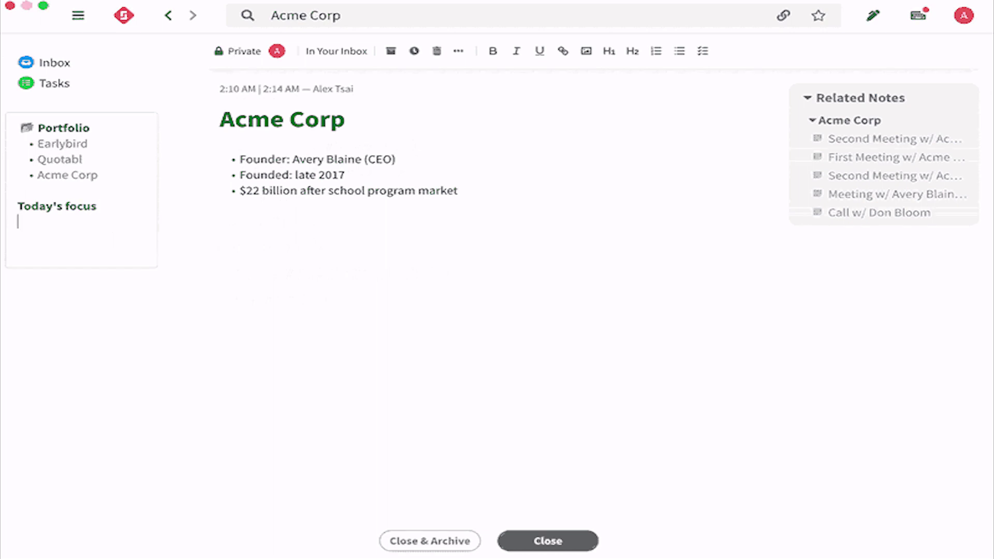
text(#diligence)
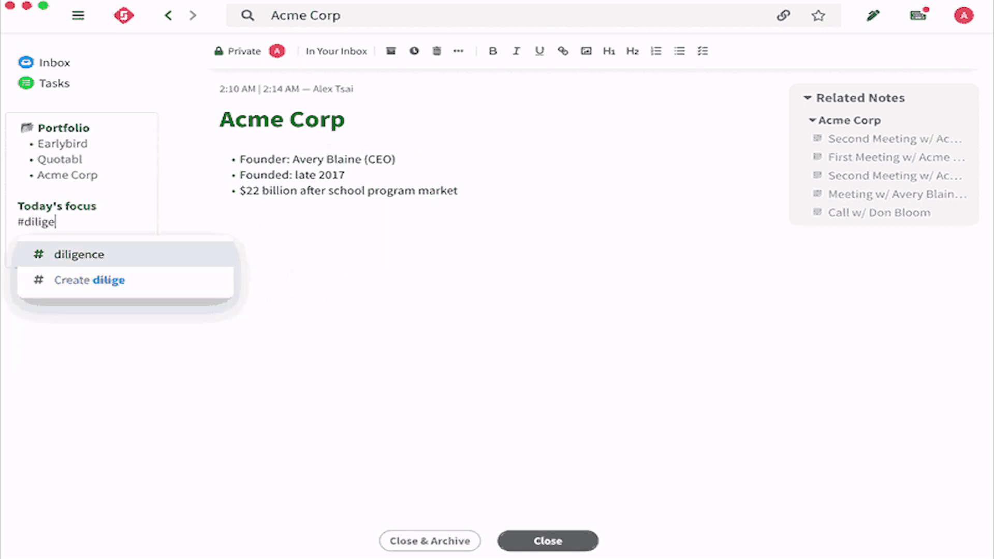
key(Return)
key(Return)
key(Return)
text(Todos)
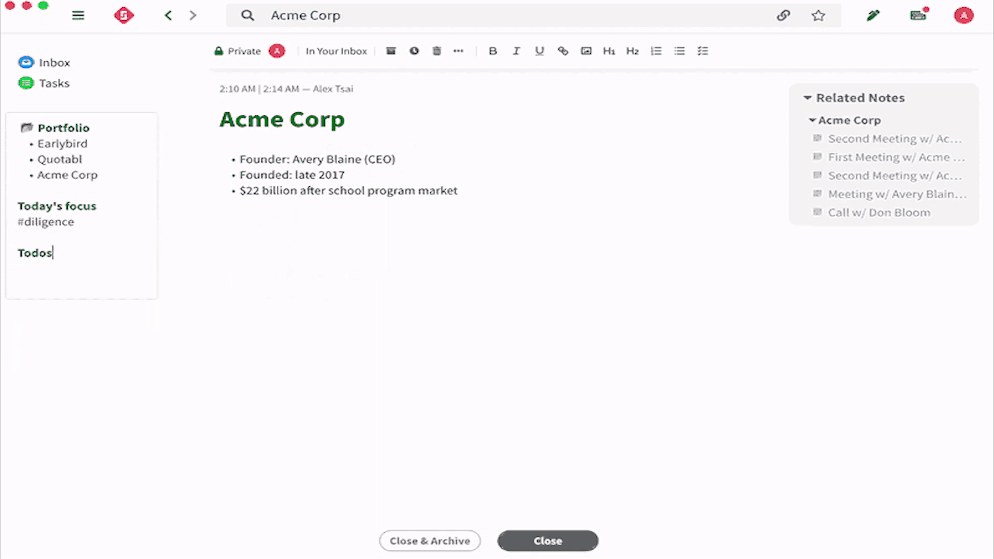
key(Return)
text([] follow)
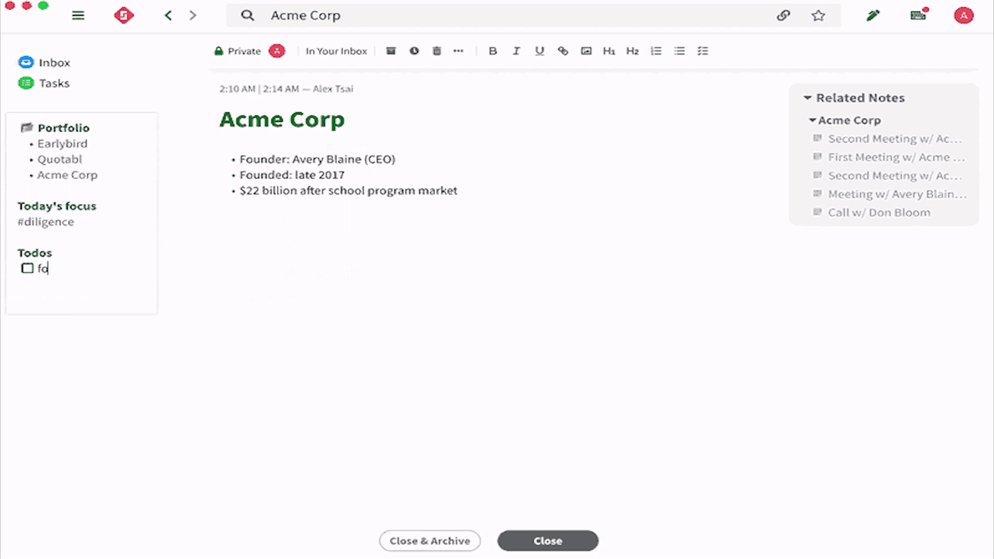
text( up w/ Don)
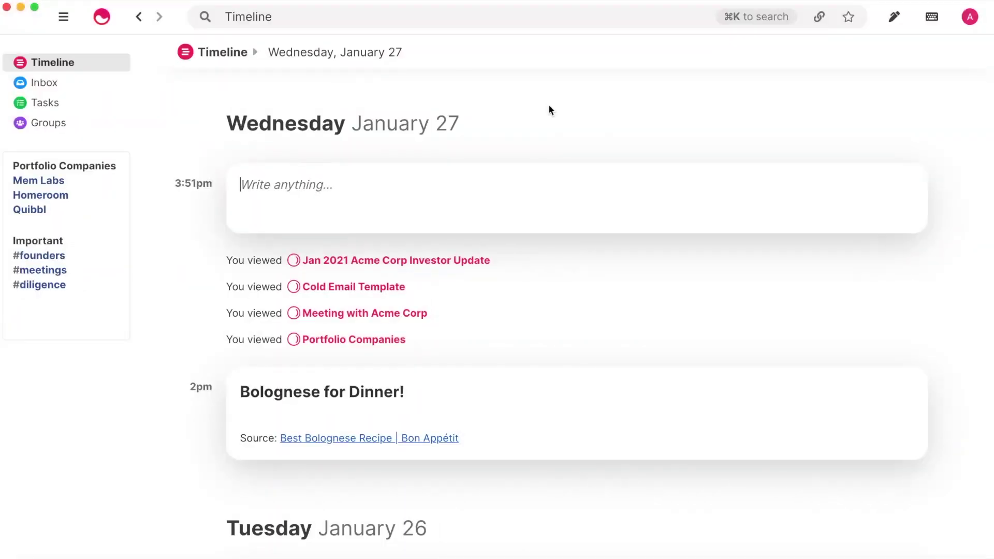
- Scroll back through earlier timeline days, open the Bolognese for Dinner! mem, then show the Inbox
scroll(548, 104, down, 4)
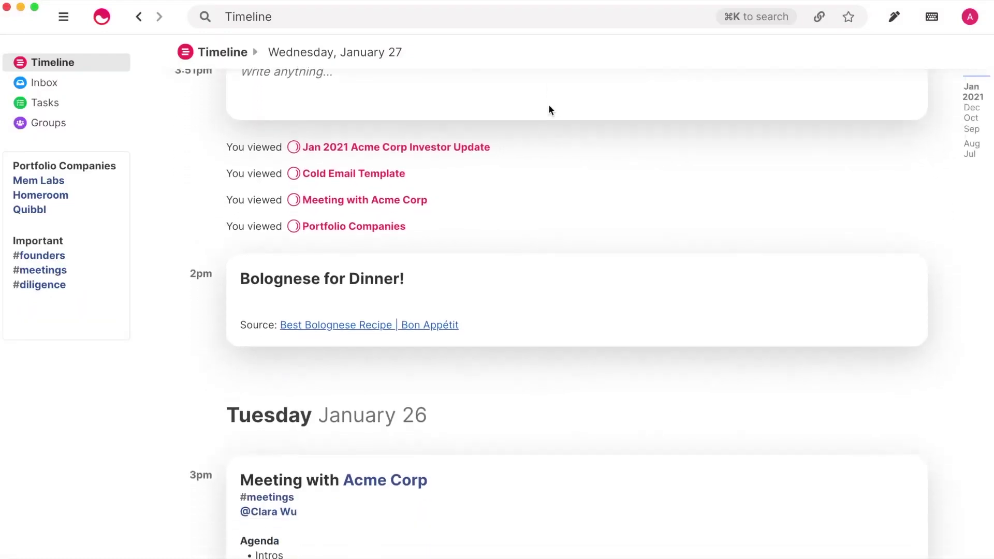
scroll(548, 104, down, 3)
scroll(549, 104, down, 3)
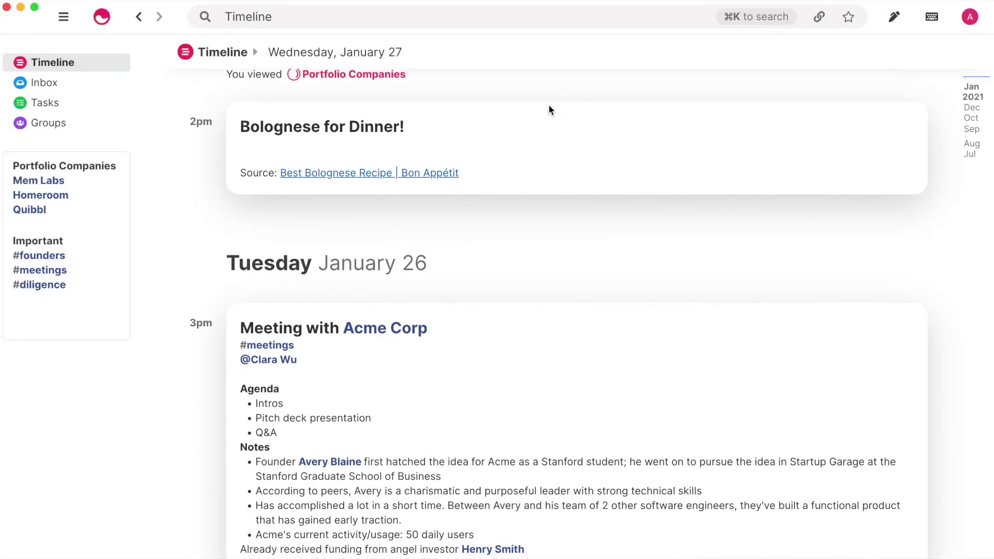
scroll(548, 104, down, 3)
scroll(548, 104, down, 4)
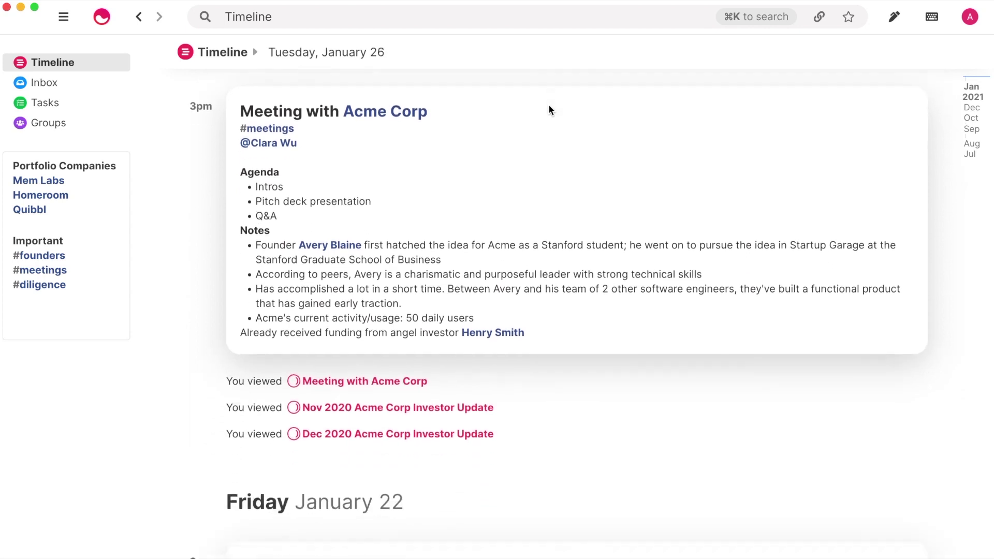
scroll(549, 104, down, 3)
scroll(549, 104, down, 3)
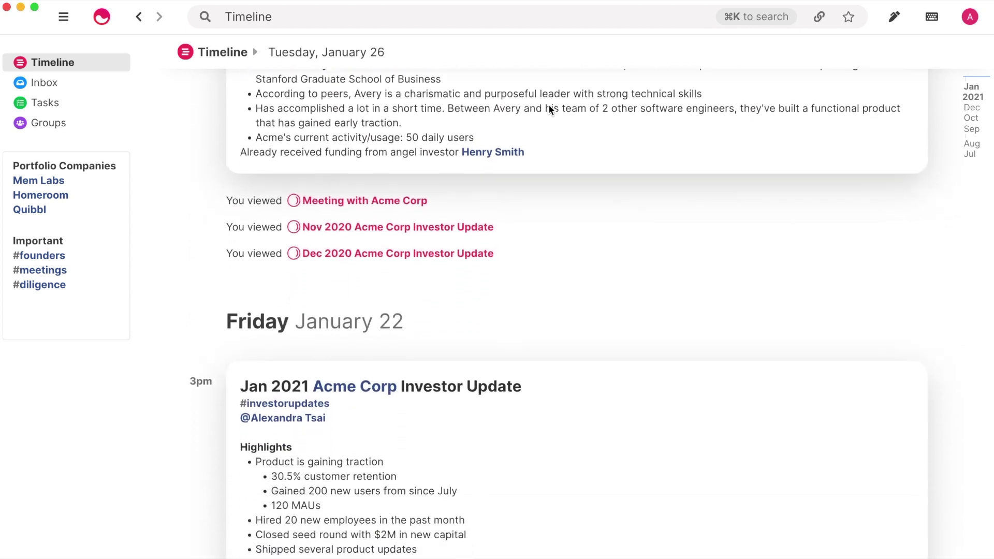
scroll(548, 104, up, 6)
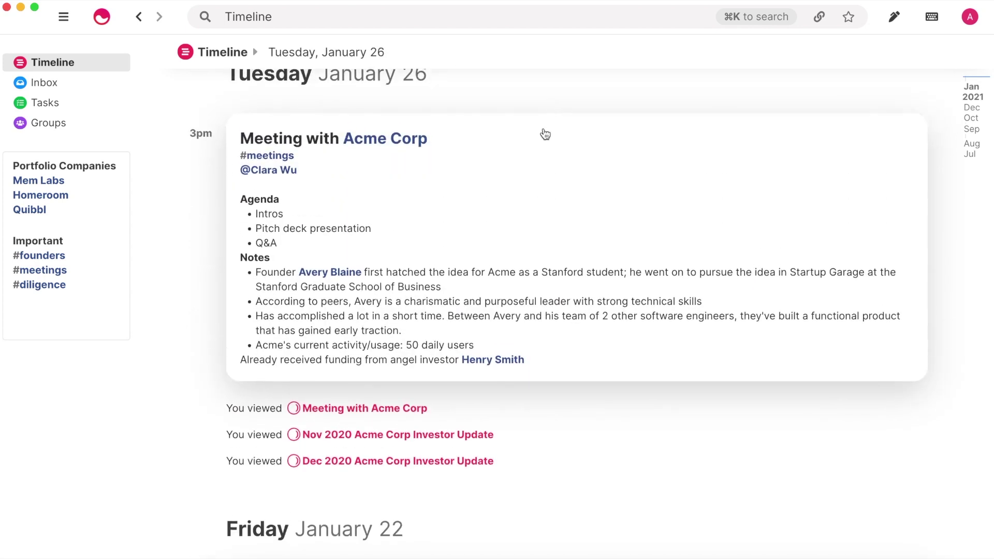
scroll(542, 167, up, 6)
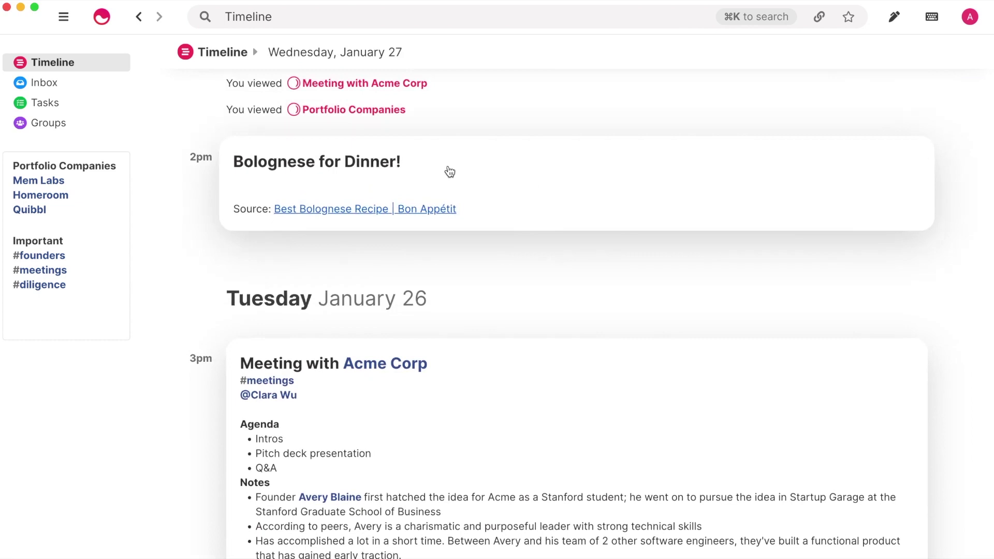
click(450, 172)
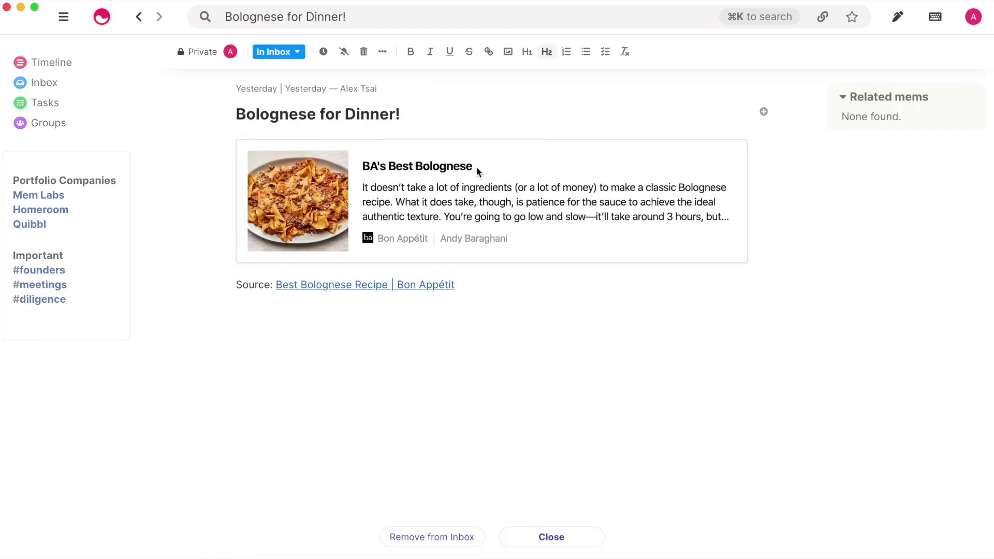
click(98, 87)
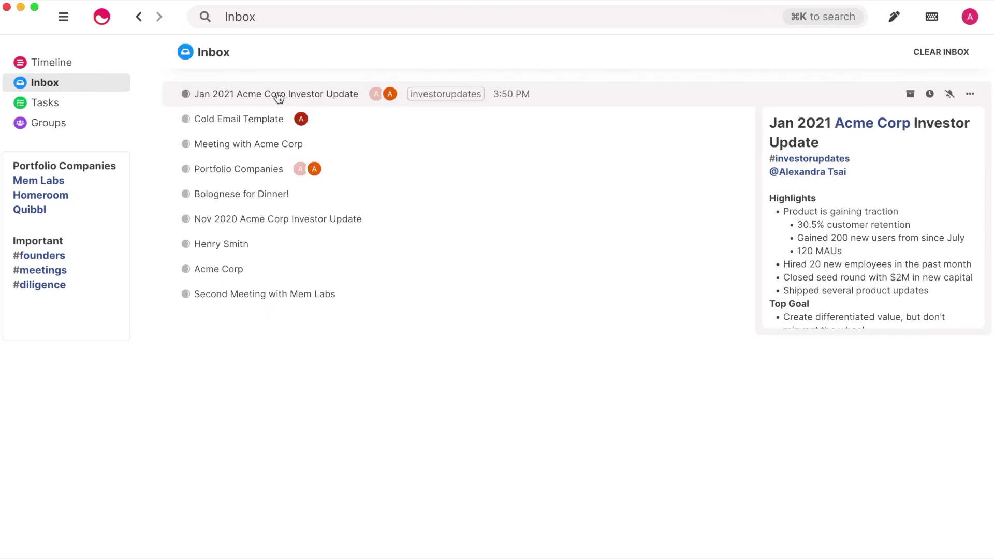
- Open the Jan 2021 Acme Corp Investor Update, then return to the Inbox list
click(366, 101)
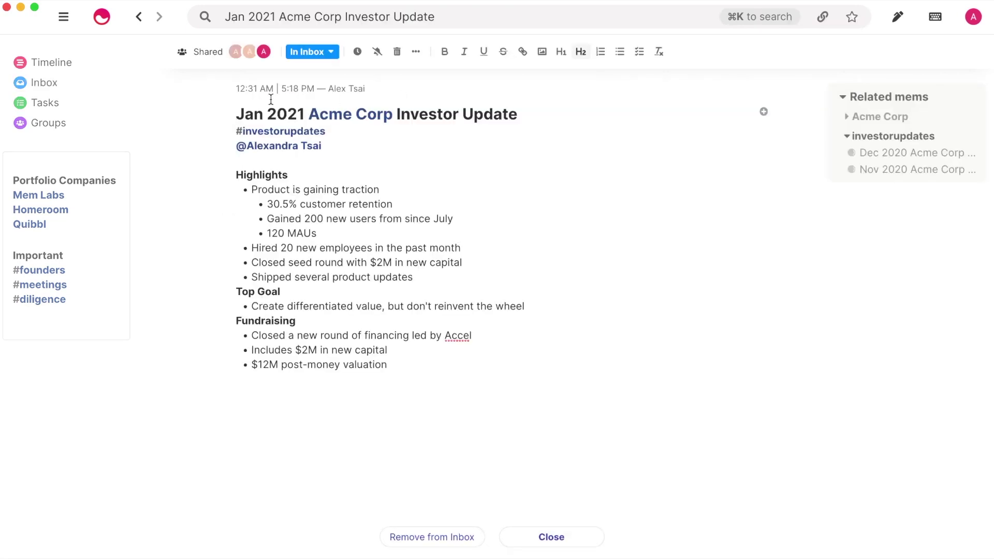
click(140, 19)
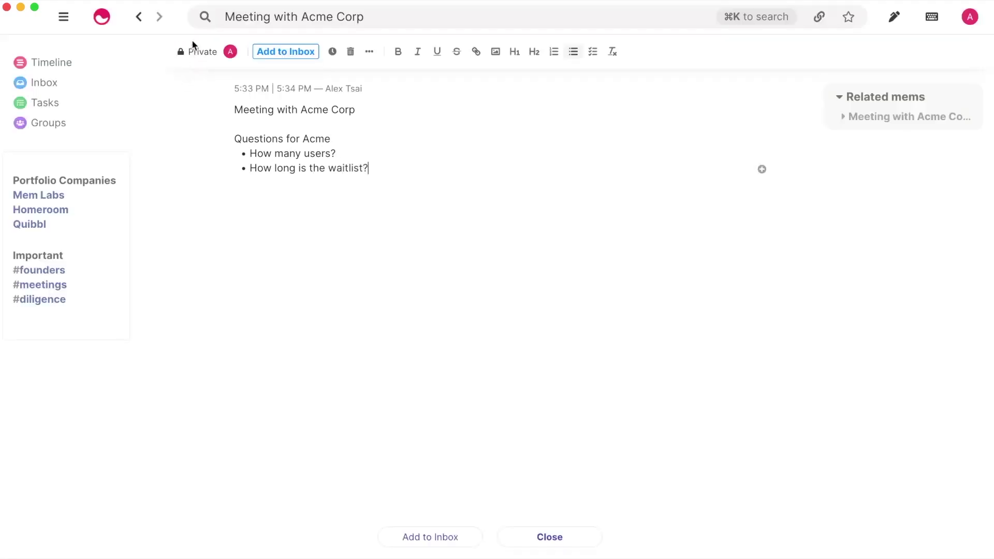
- Turn the Meeting with Acme Corp title into a '#' heading and bold the Questions for Acme line
click(235, 110)
text(#)
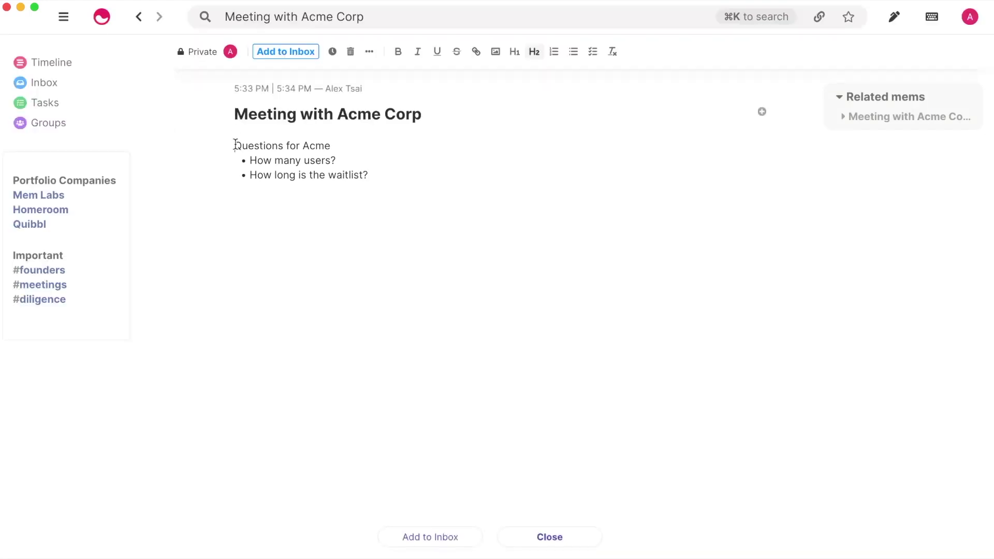
drag(235, 146, 346, 147)
click(398, 52)
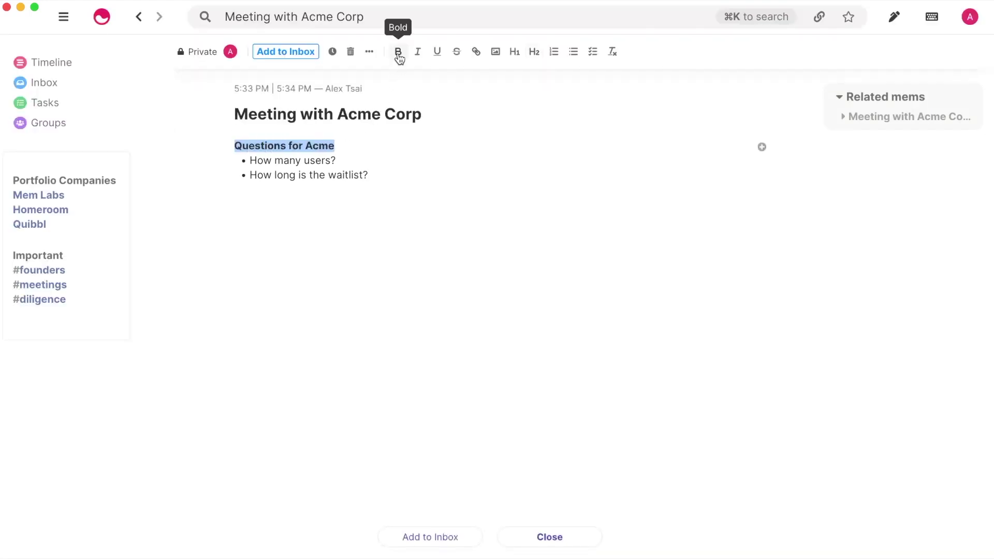
click(396, 178)
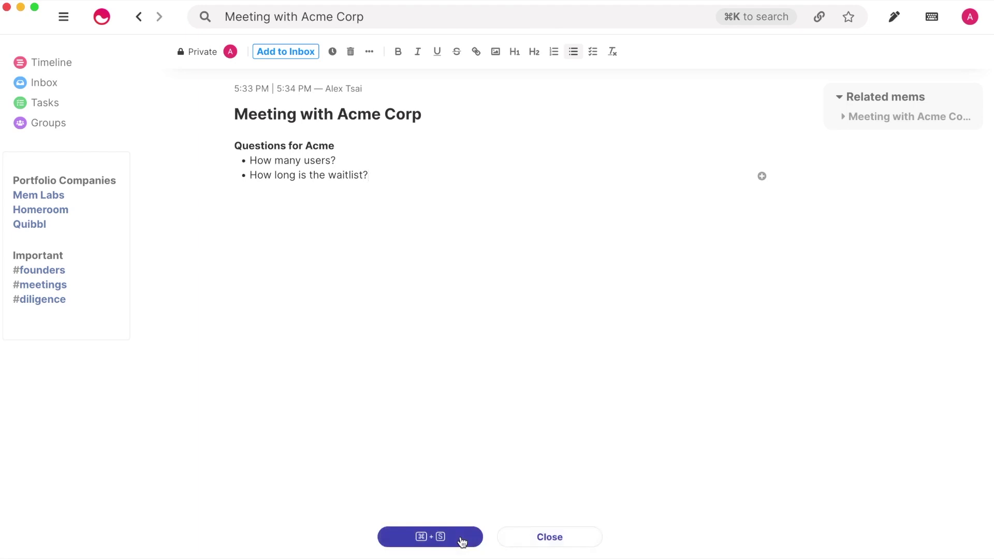
- Add the Meeting with Acme Corp mem to the Inbox, toggle its Inbox status, then snooze it
click(463, 542)
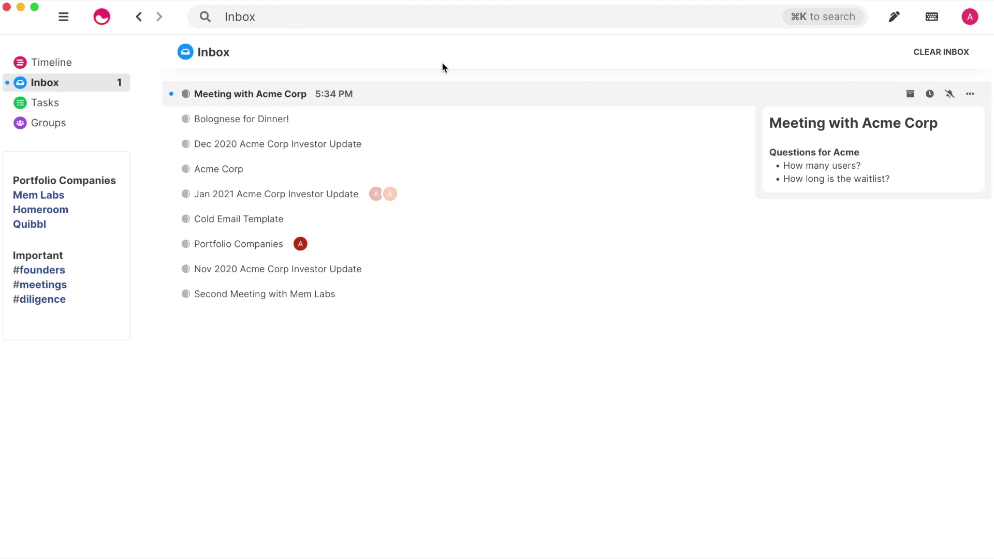
click(418, 96)
click(295, 57)
click(293, 70)
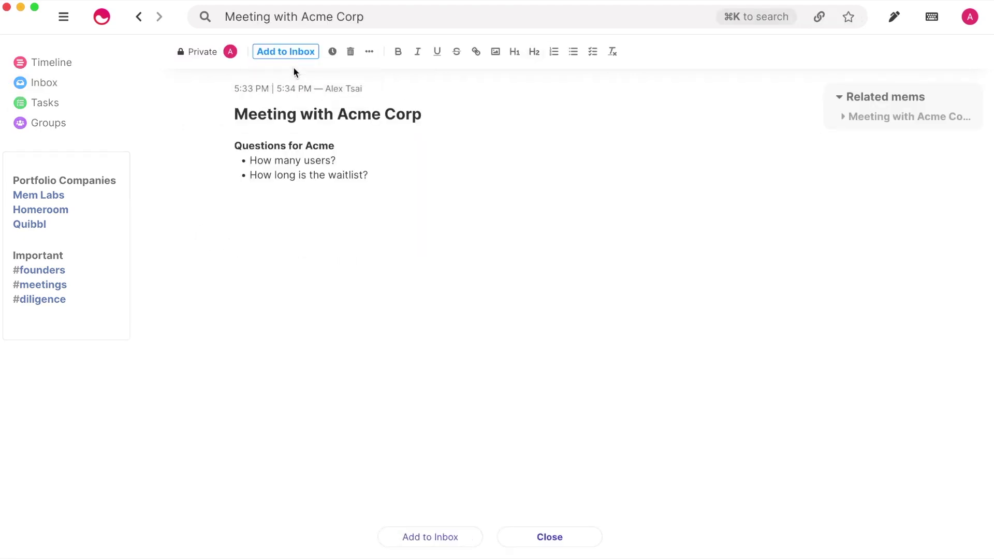
click(292, 55)
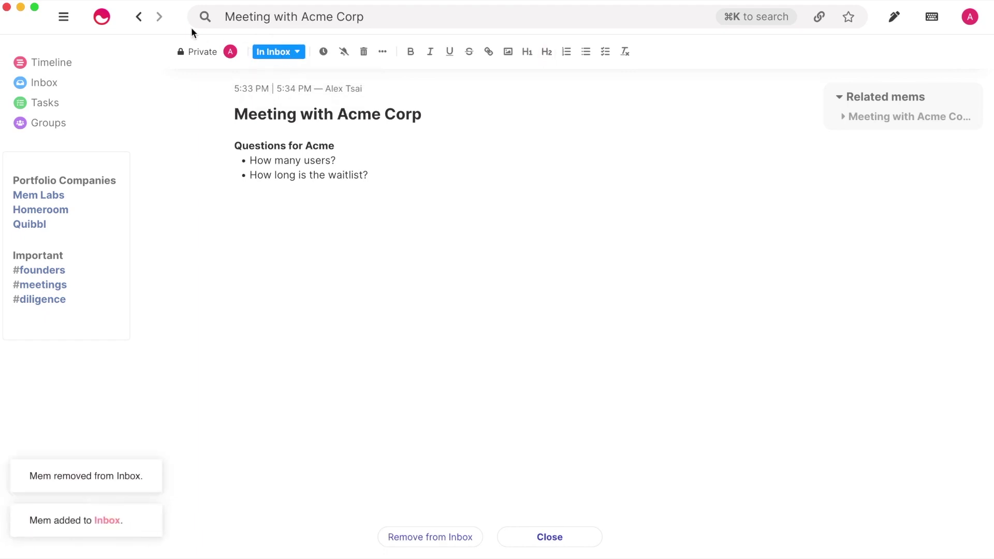
click(139, 19)
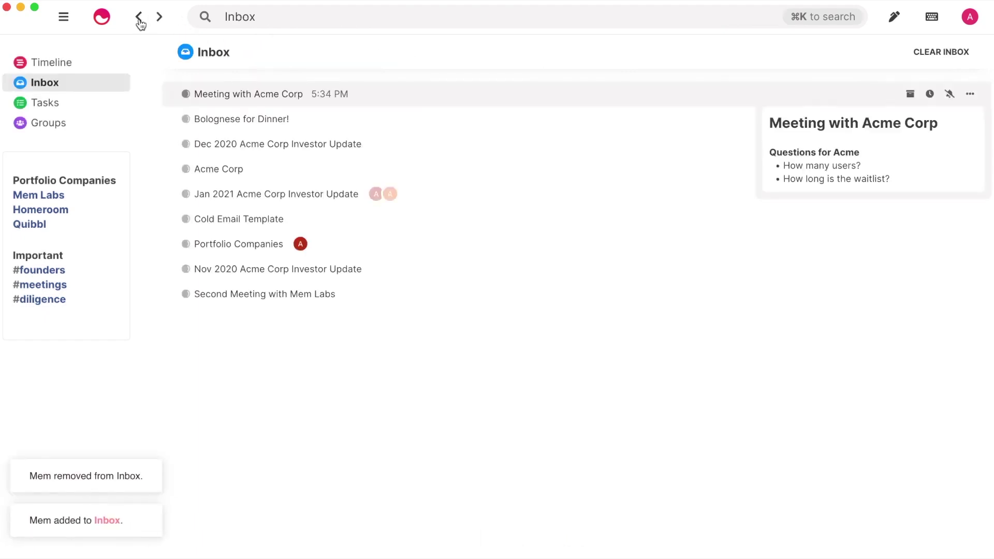
click(930, 95)
text(Tomorro)
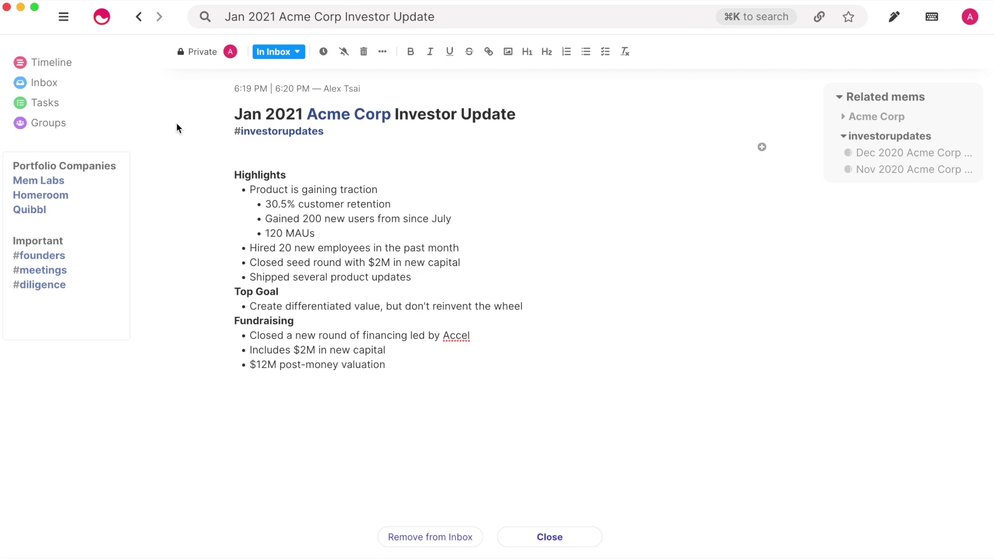
text(@Benjamin)
key(Return)
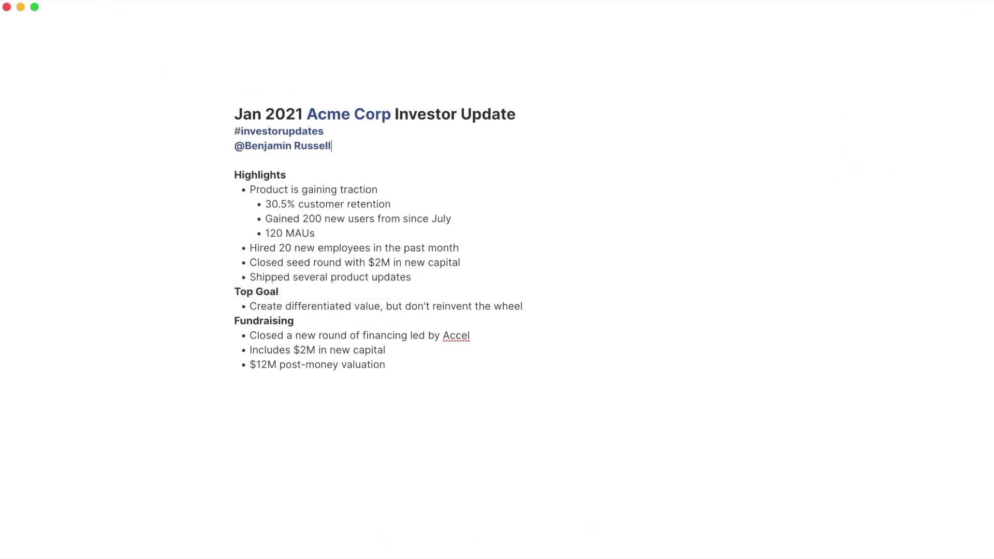
text(@Alexand)
key(Return)
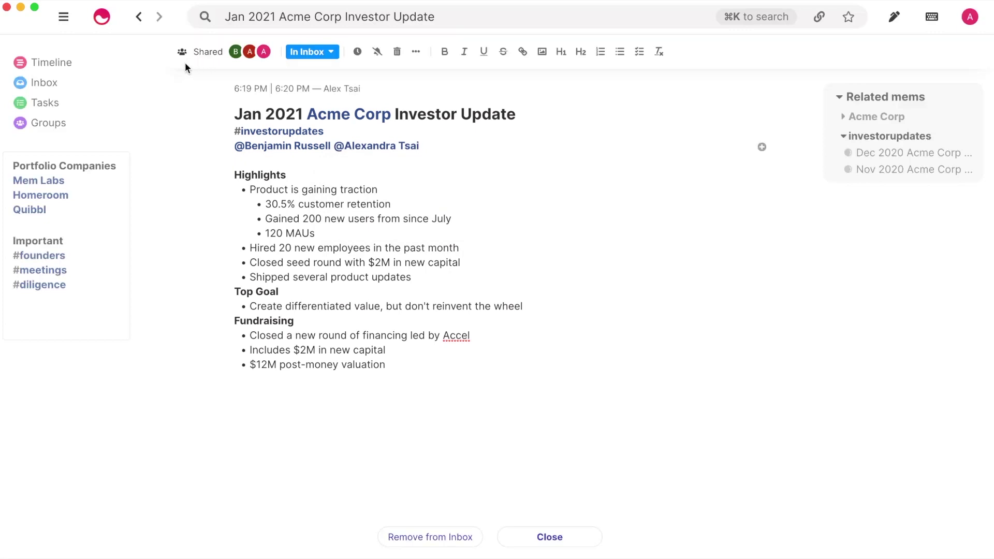
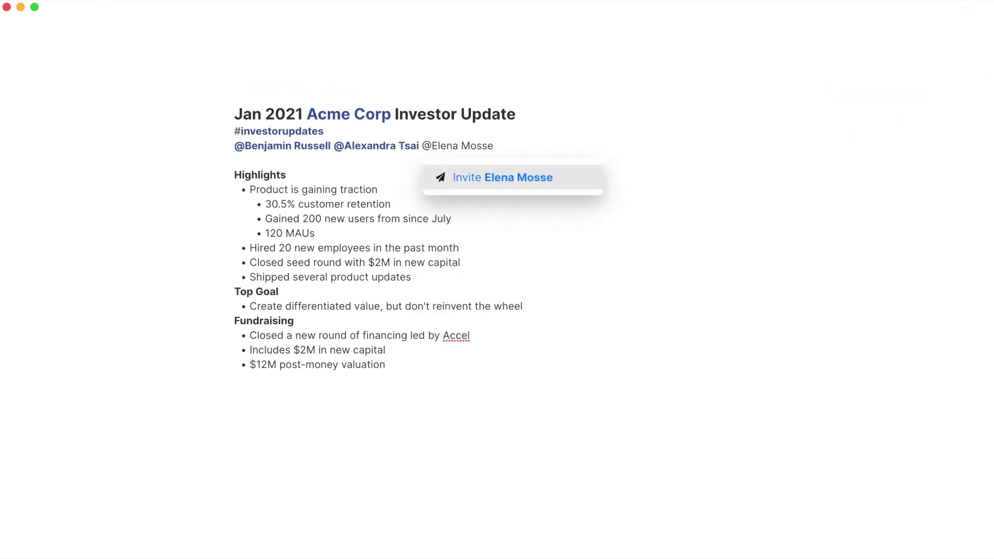
- Invite the newly mentioned person as a collaborator by entering their e-mail address
key(Return)
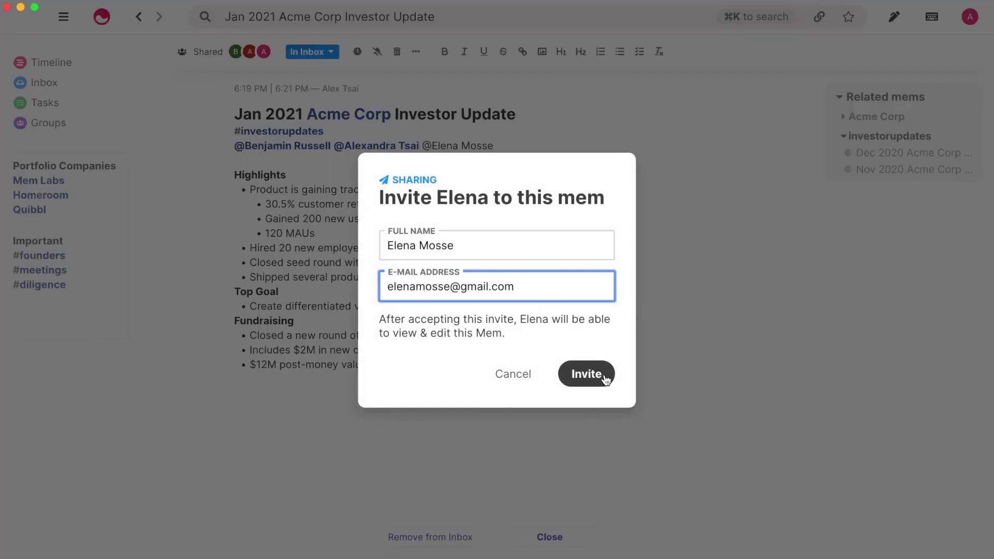
click(587, 374)
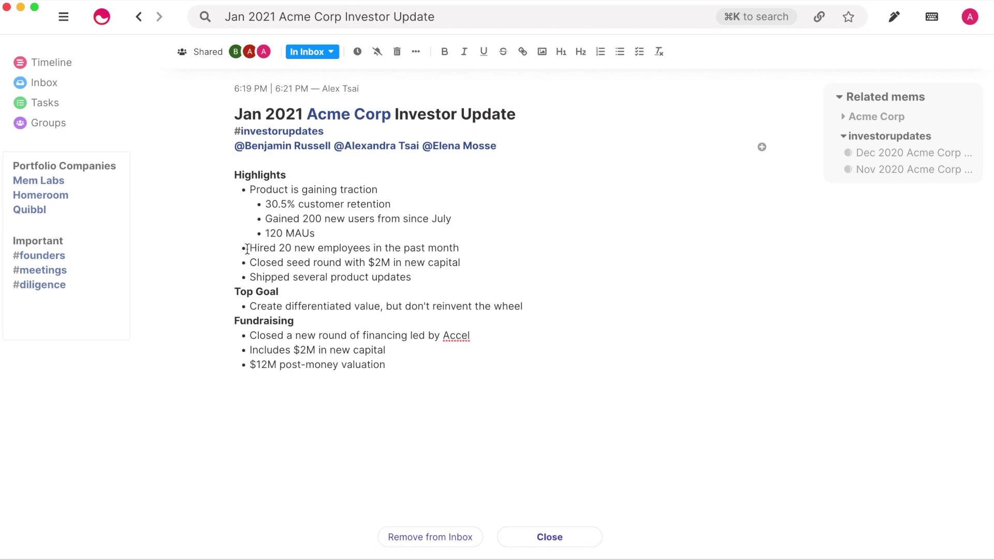
- Add a 'Double check with HR' side mem on the hiring-20-employees line, posted as a comment
drag(248, 248, 488, 246)
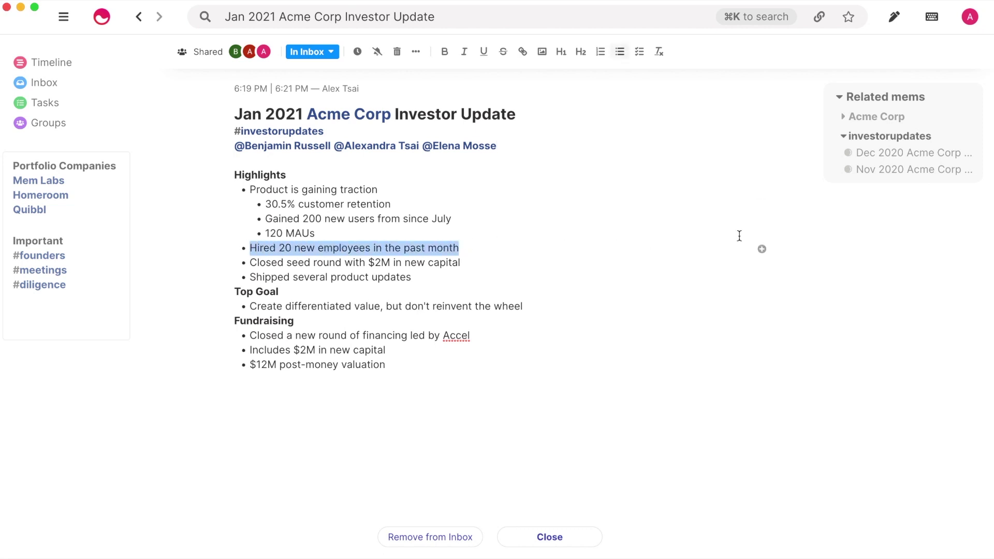
click(762, 249)
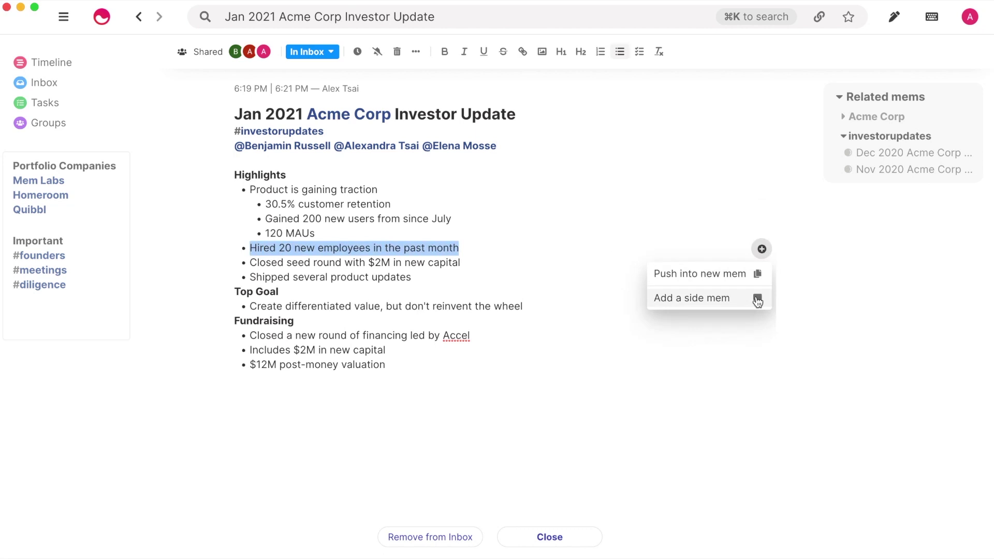
click(757, 301)
text(Double )
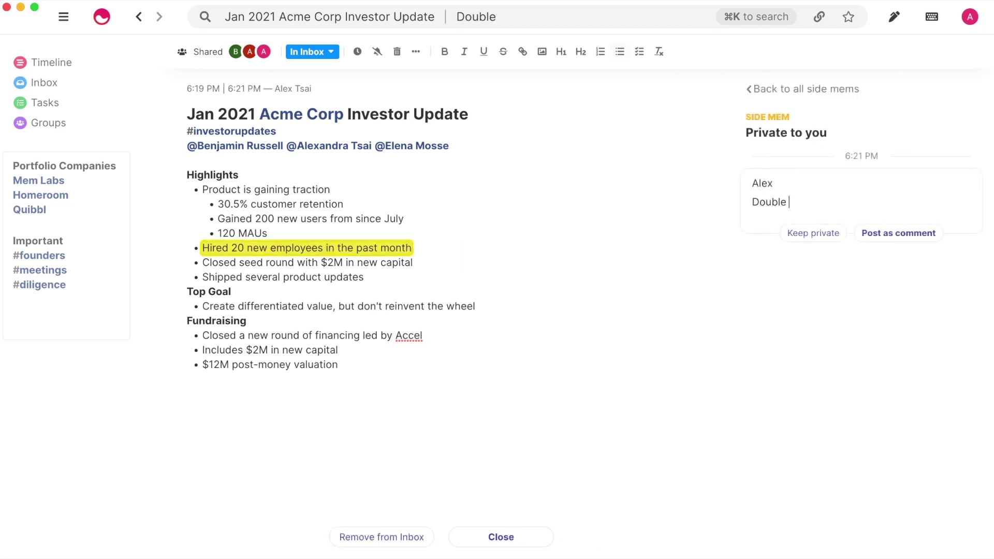
text(check with HR)
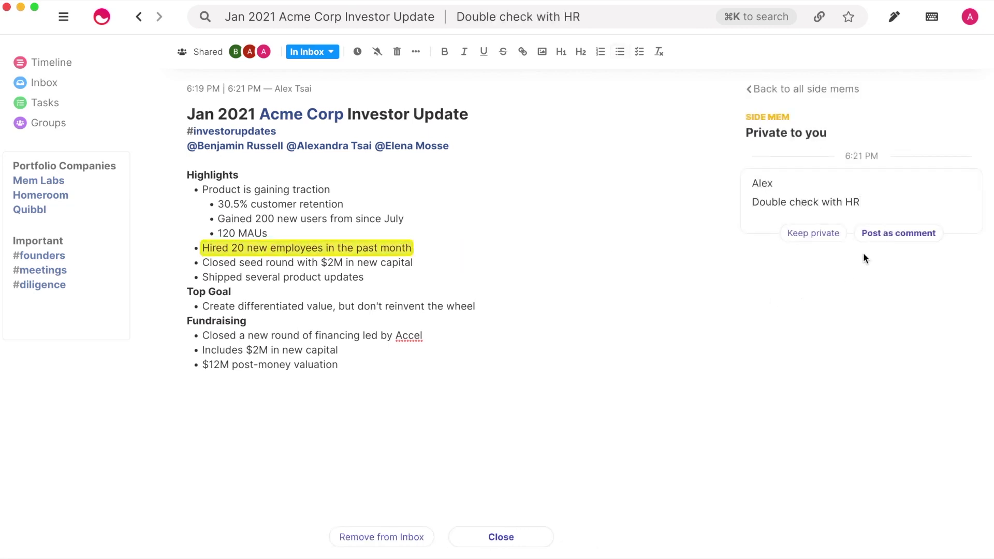
click(878, 234)
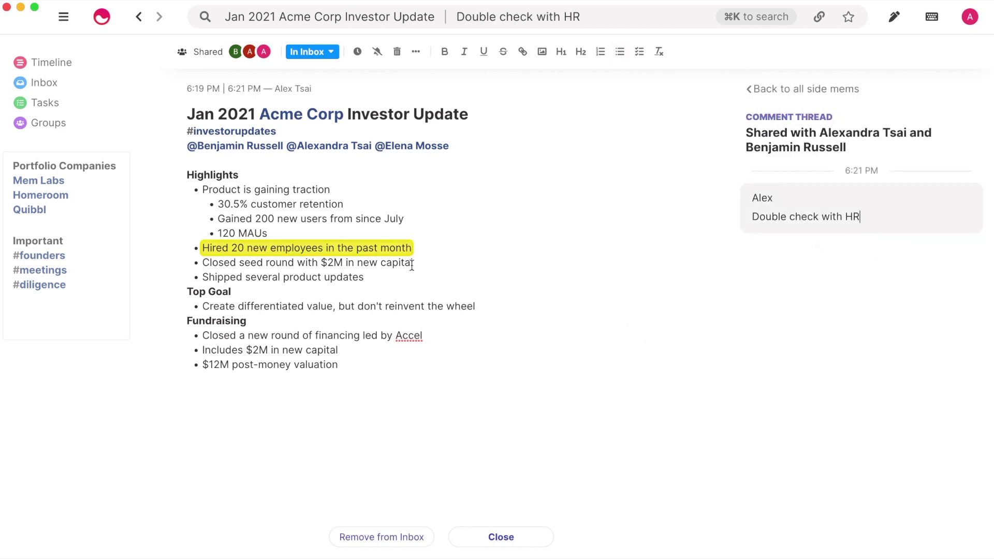
- Attach a side mem to the Shipped several product updates line asking a teammate 'Can you help elaborate on this?'
drag(203, 280, 380, 282)
click(712, 279)
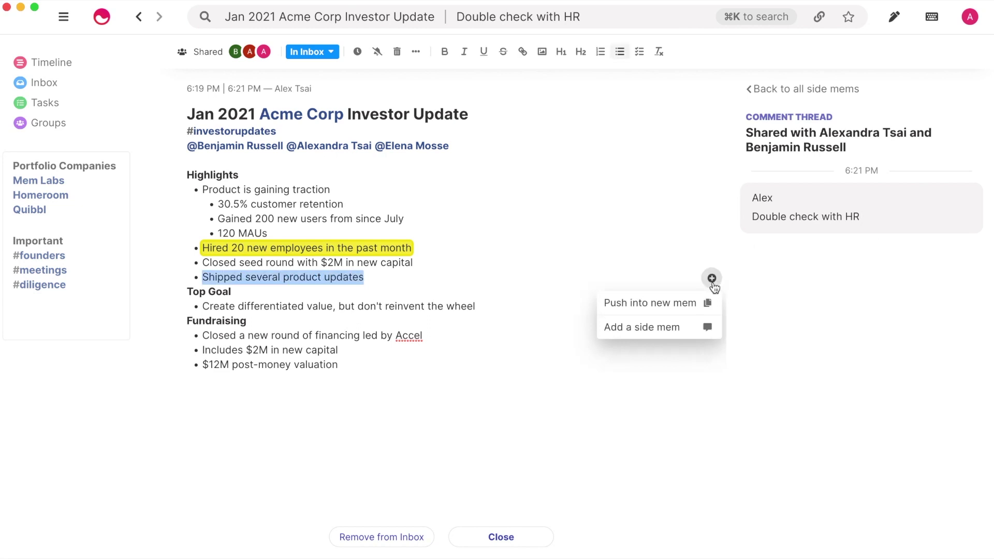
click(691, 326)
text(@Ben)
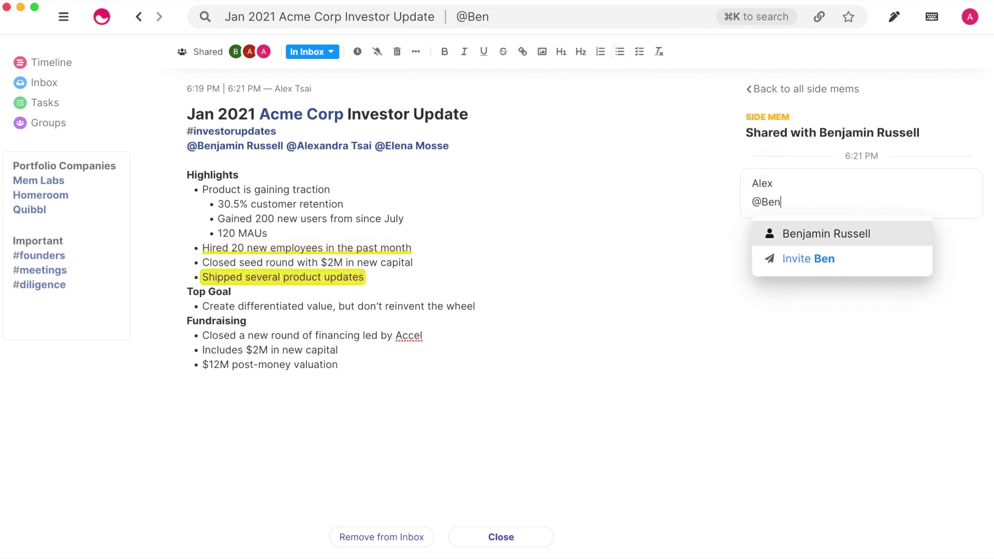
key(Return)
text(Can you help elaborate on this?)
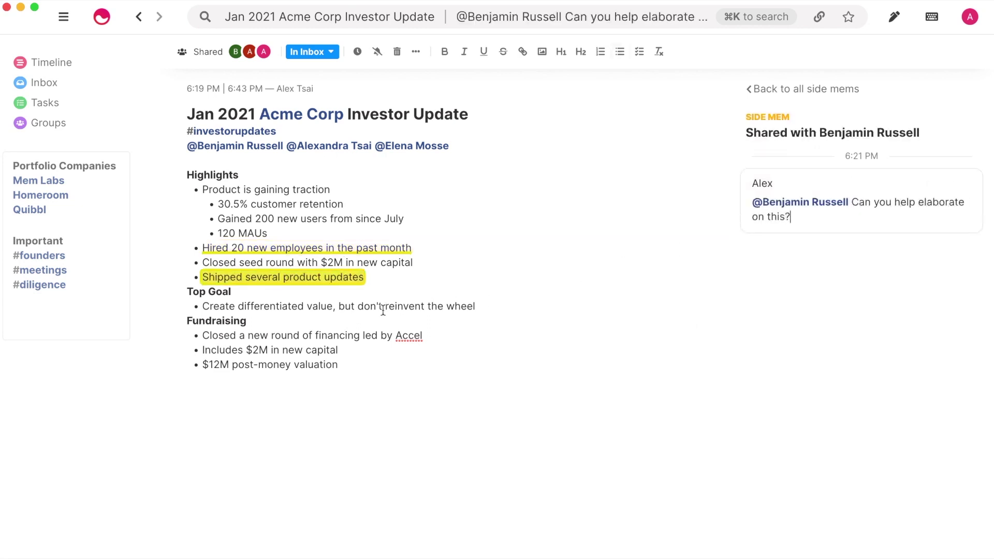
- Add a private 'Wording?' side mem on the phrase 'reinvent the wheel'
drag(385, 307, 475, 306)
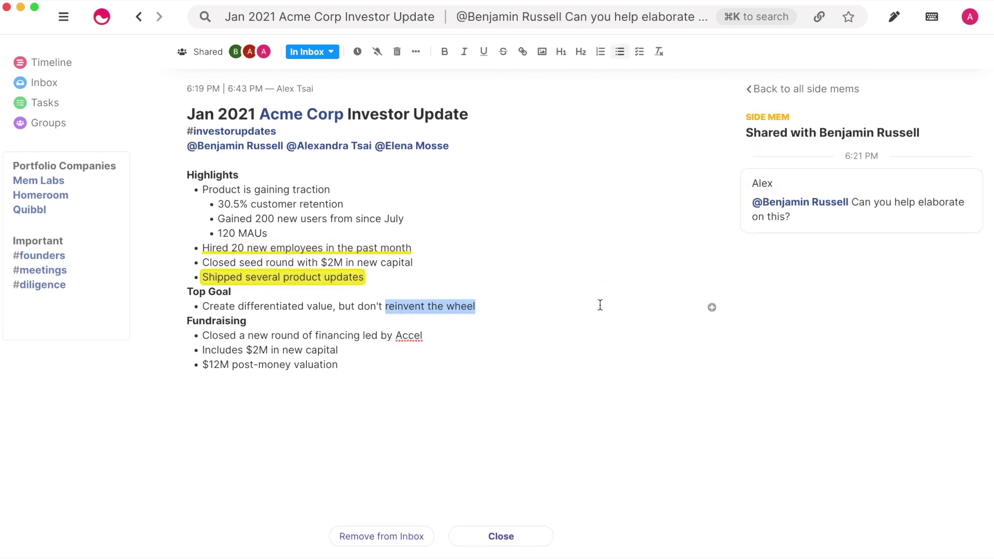
click(712, 307)
click(691, 355)
text(Wording?)
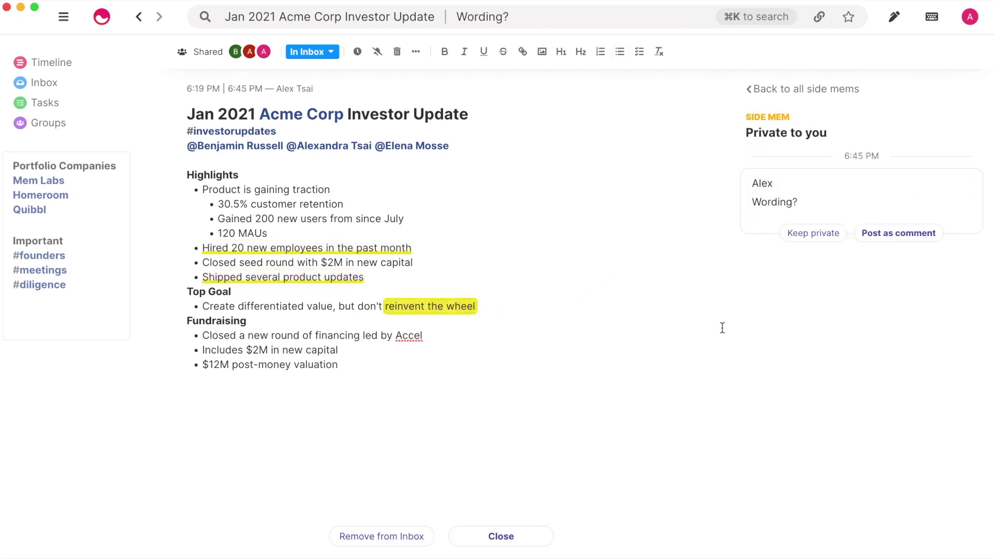
click(811, 234)
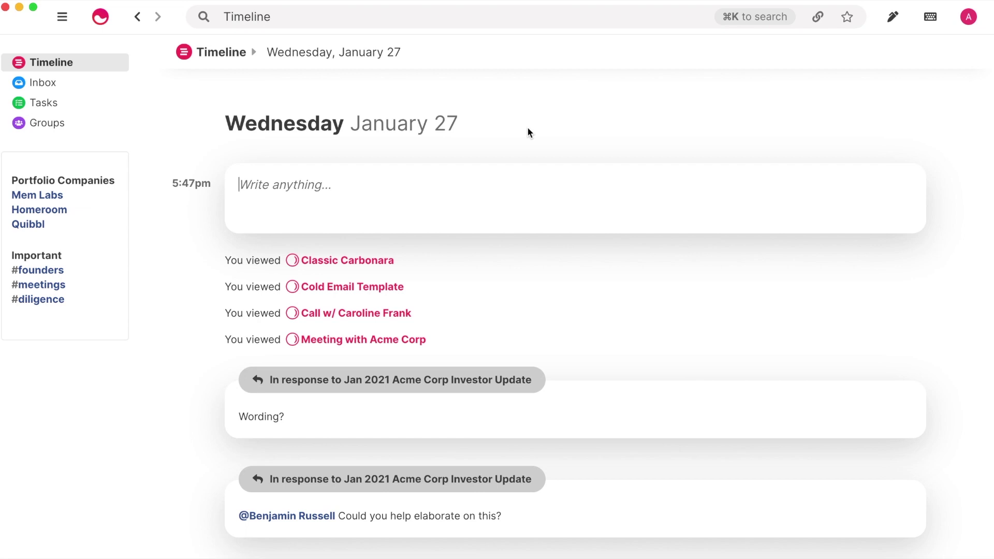
- Search for January 14 to jump to that day in the timeline
click(525, 27)
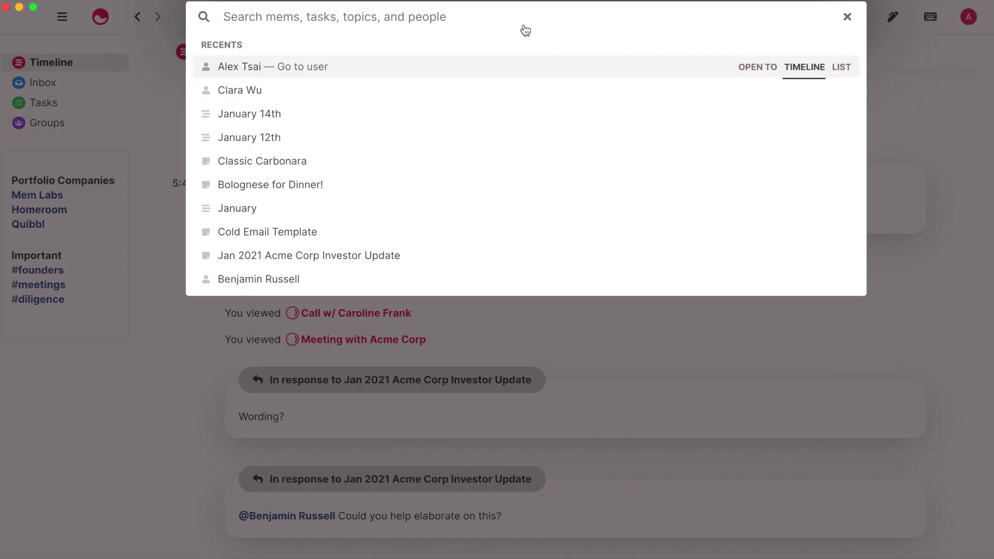
text(January 14)
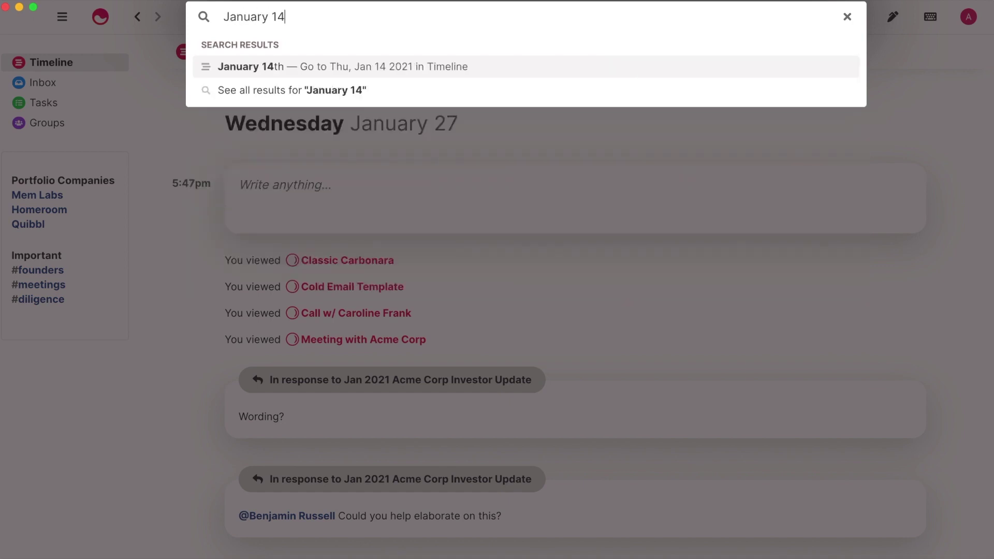
key(Return)
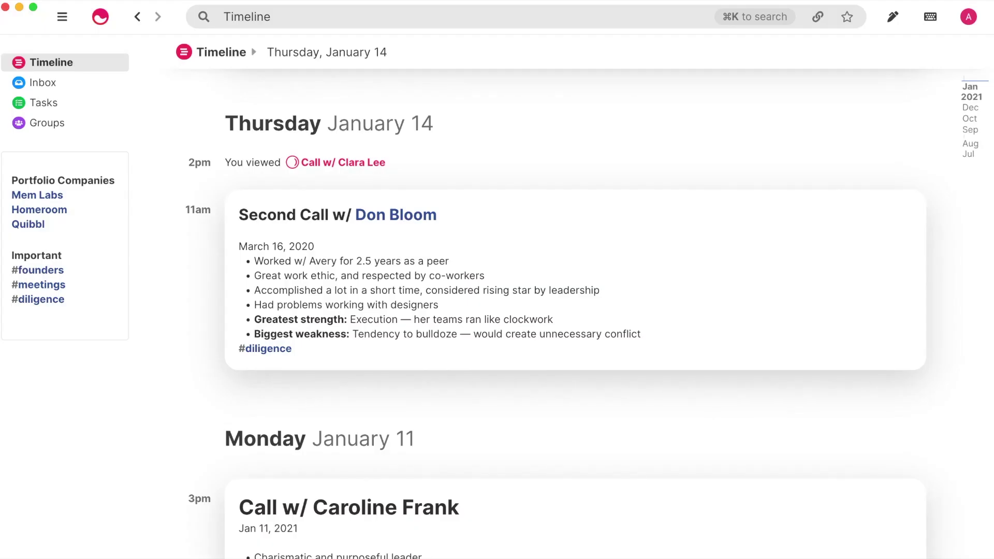
- Search for a teammate's name and open the mems shared with them
click(518, 25)
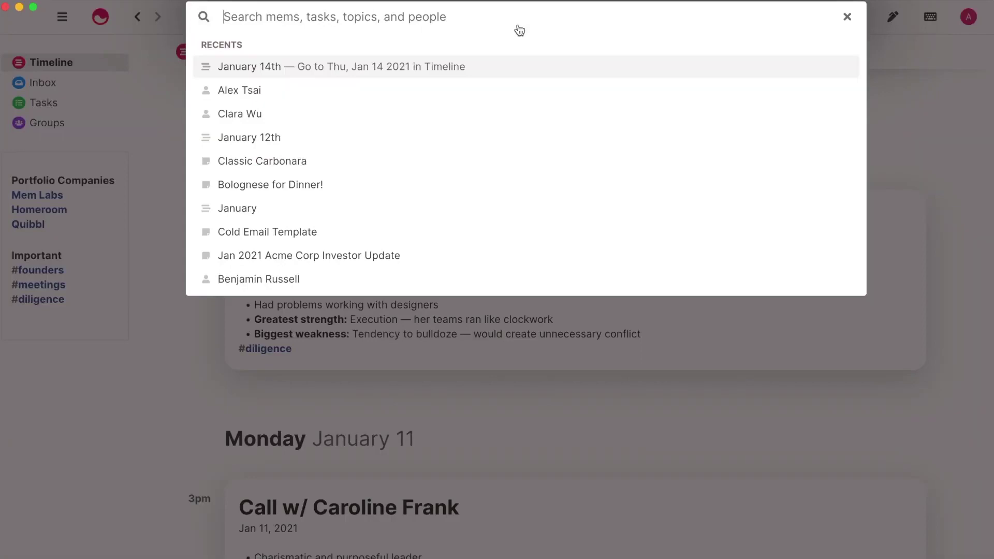
key(Return)
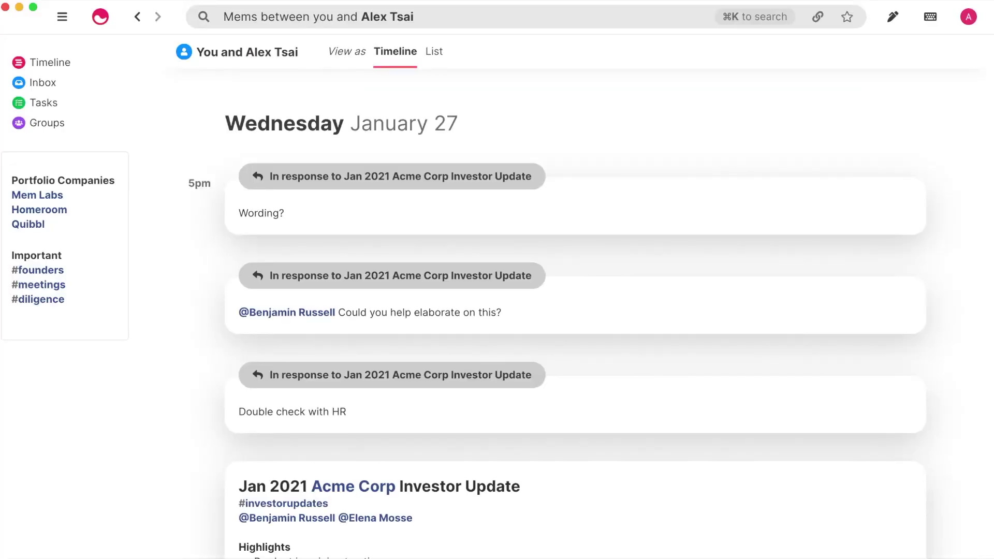
- Search 'Acme' and show all results as a timeline
key(super+k)
text(Acme)
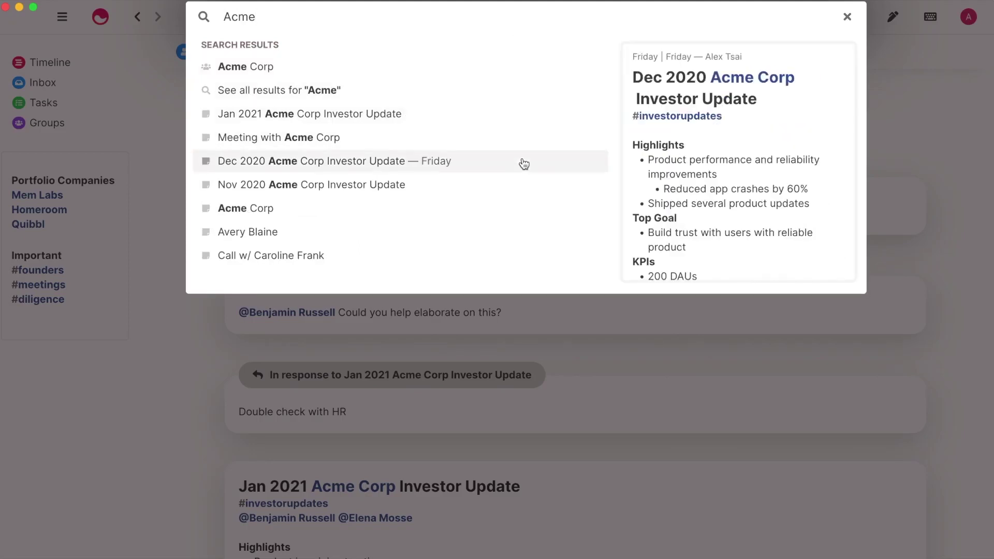
click(523, 98)
- Show the Acme results as a list and open the linked angel investor's mem beside the meeting note
click(498, 56)
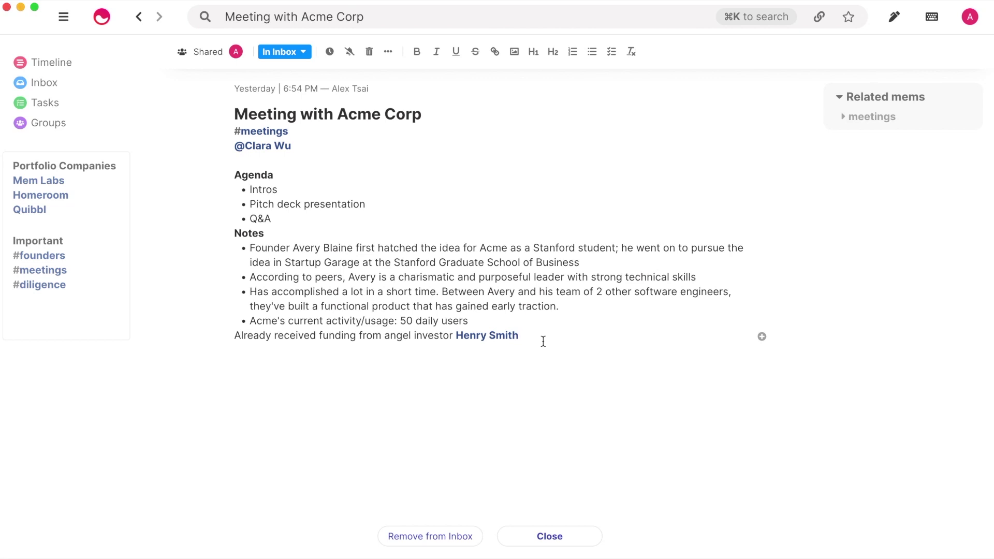
click(510, 346)
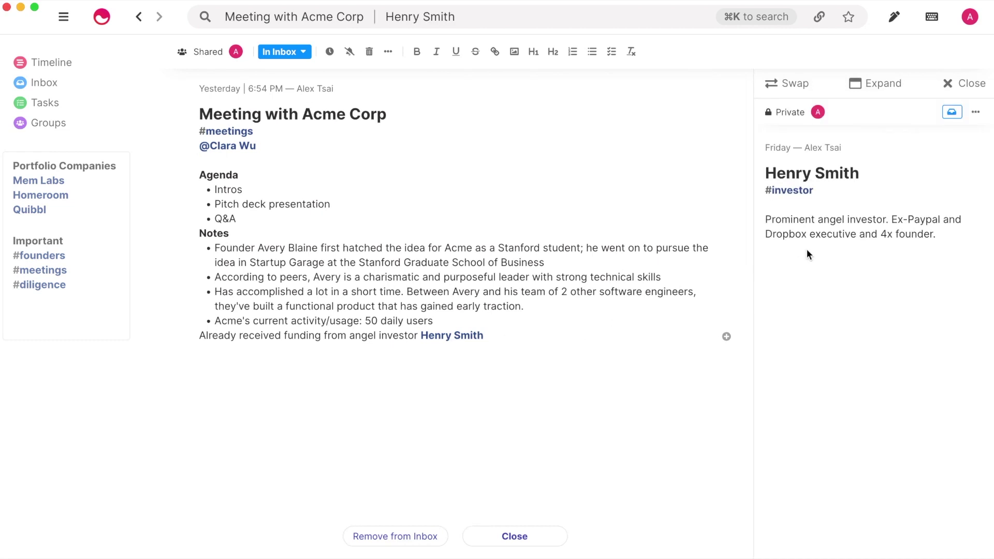
- Replace 'Acme Corp' in the meeting title with a +Acme Corp linked mention
click(949, 84)
click(629, 118)
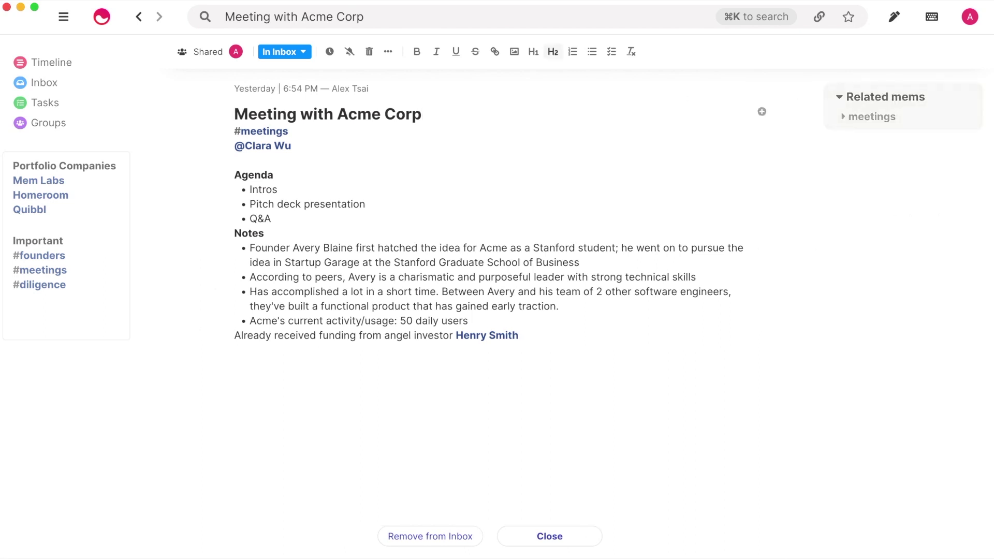
key(BackSpace)
key(BackSpace)
key(BackSpace)
key(BackSpace)
key(BackSpace)
key(BackSpace)
key(BackSpace)
key(BackSpace)
key(BackSpace)
text(+Ac)
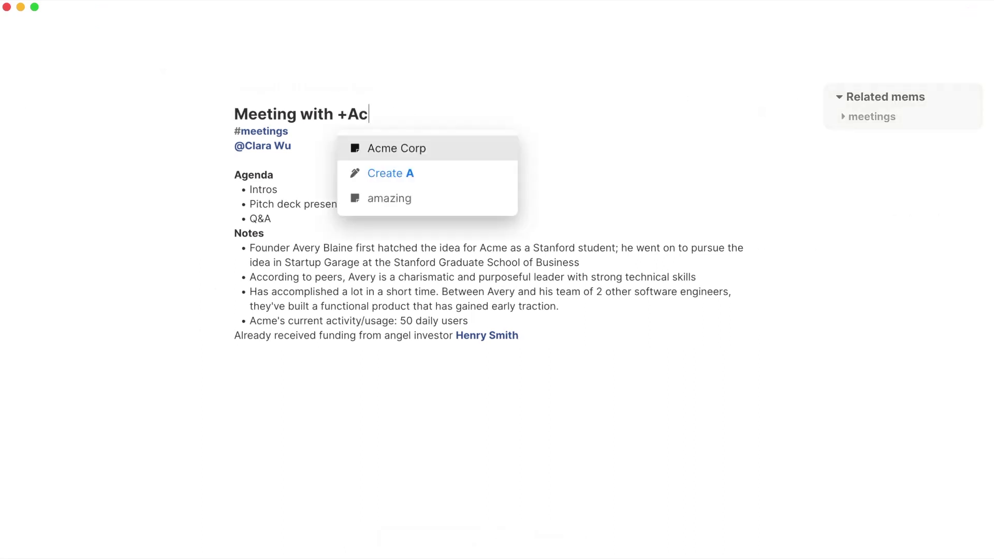
text(me Corp)
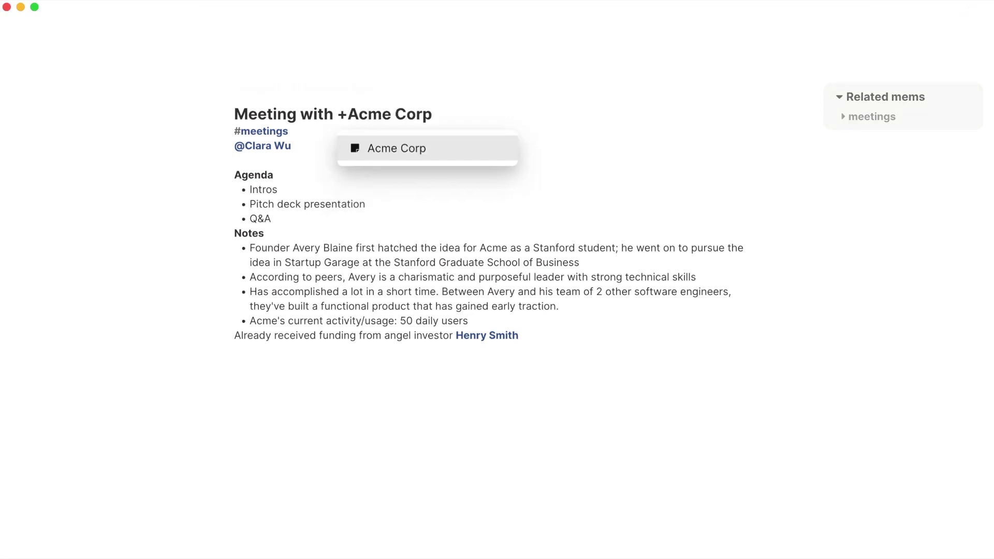
key(Return)
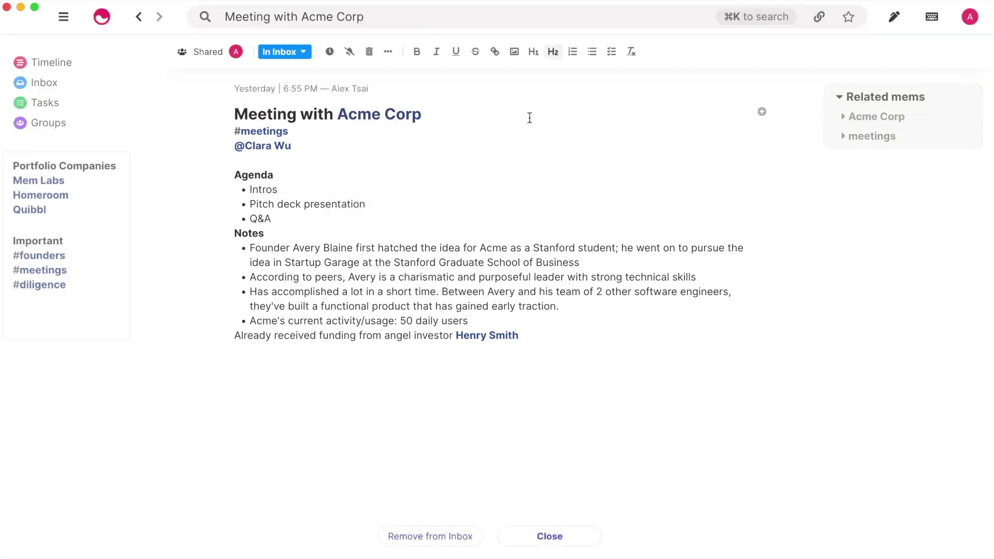
- Preview the linked Acme Corp mem, close it, and expand Acme Corp's related mems
click(417, 123)
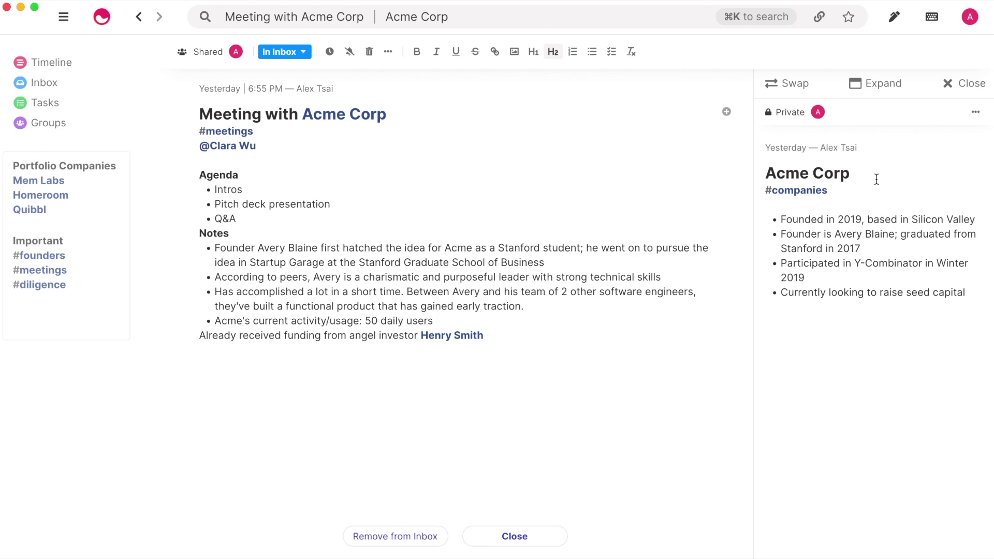
click(970, 90)
click(900, 118)
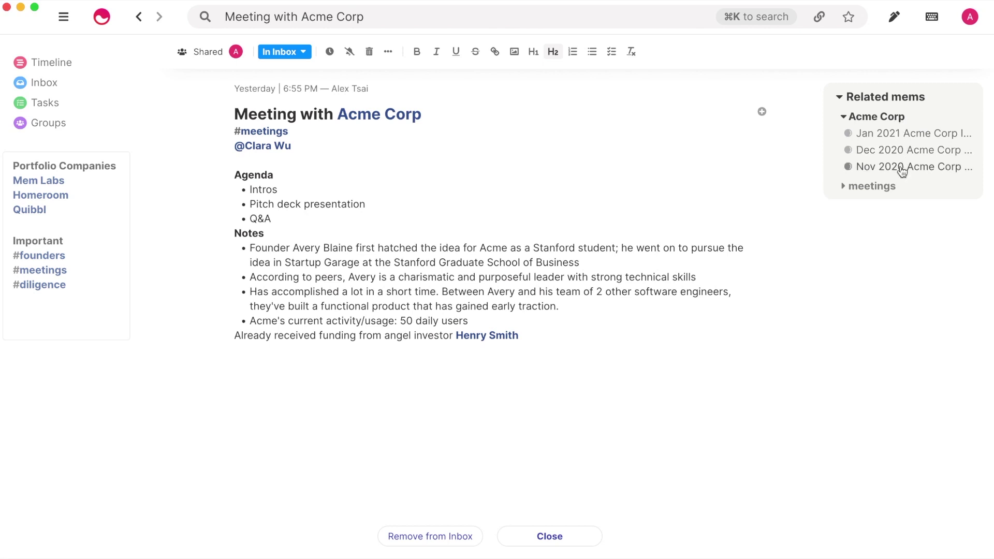
- Turn the person's name into a new linked mem by retyping it with a '+' prefix
click(351, 249)
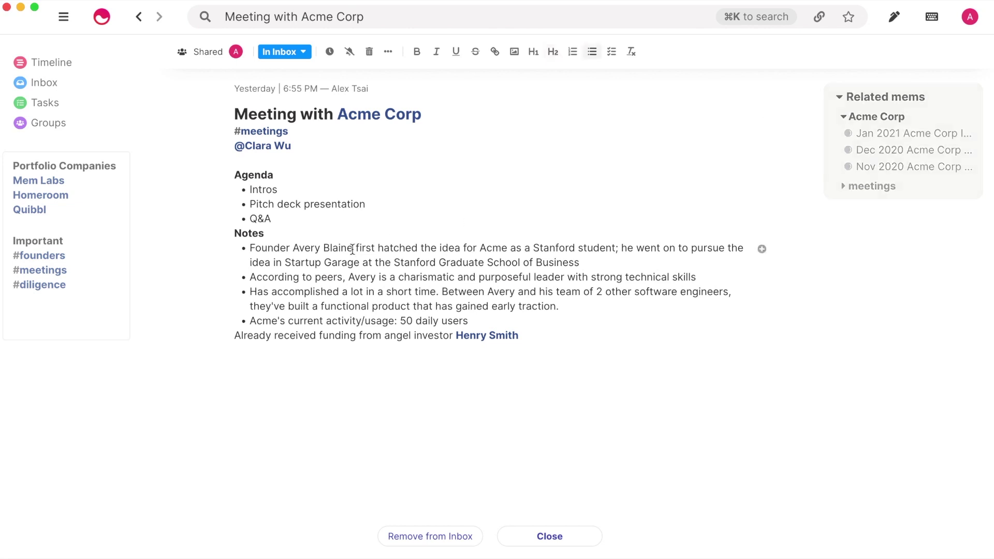
key(BackSpace)
key(BackSpace)
key(BackSpace)
key(BackSpace)
key(BackSpace)
key(BackSpace)
key(BackSpace)
key(BackSpace)
key(BackSpace)
key(BackSpace)
key(BackSpace)
key(BackSpace)
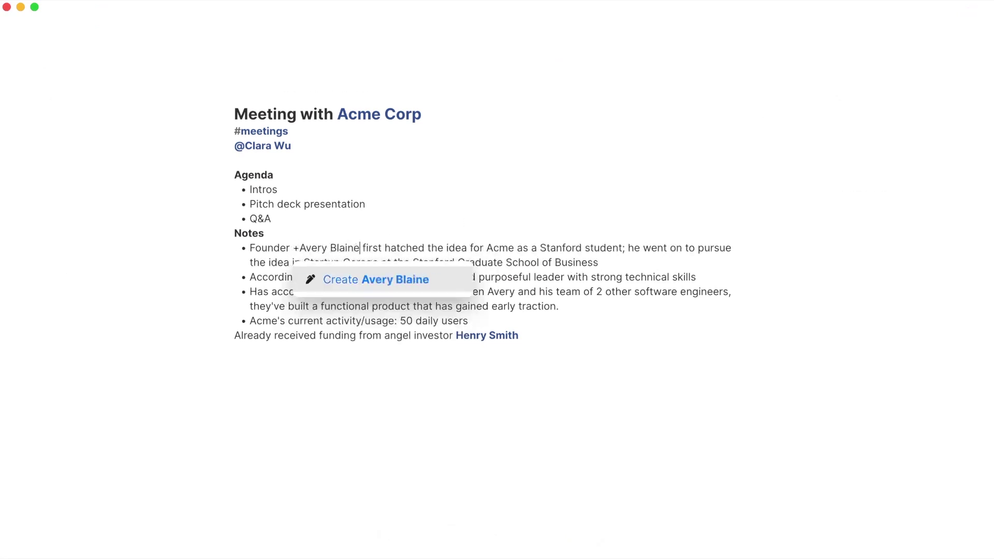
key(Return)
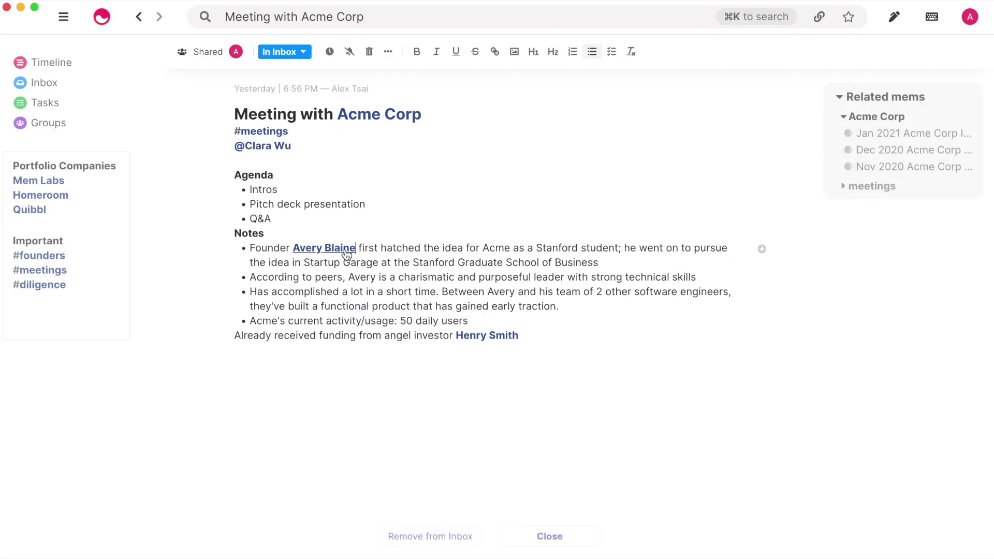
- In the person's new mem, add the line 'Founder of +Acme Corp' with Acme Corp linked
click(343, 252)
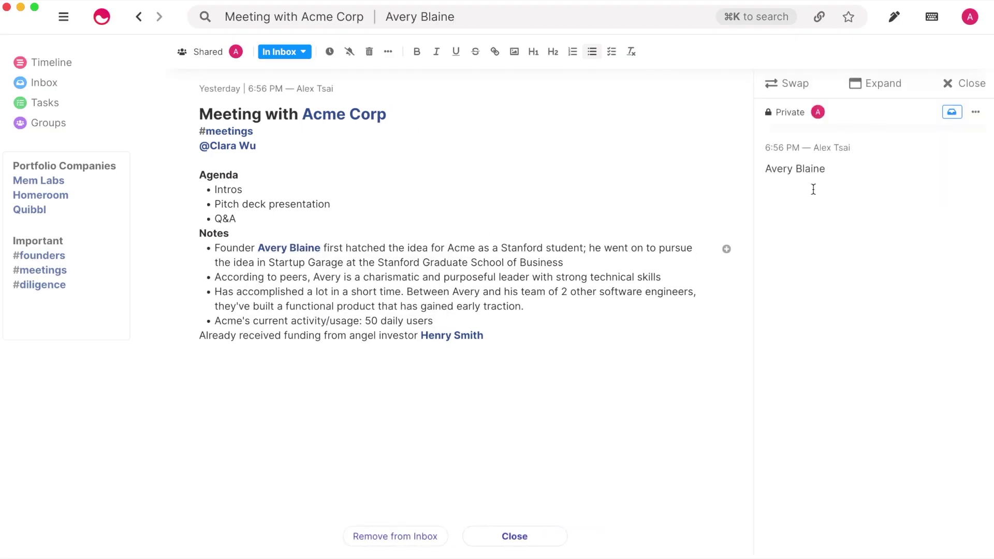
key(Return)
text(F)
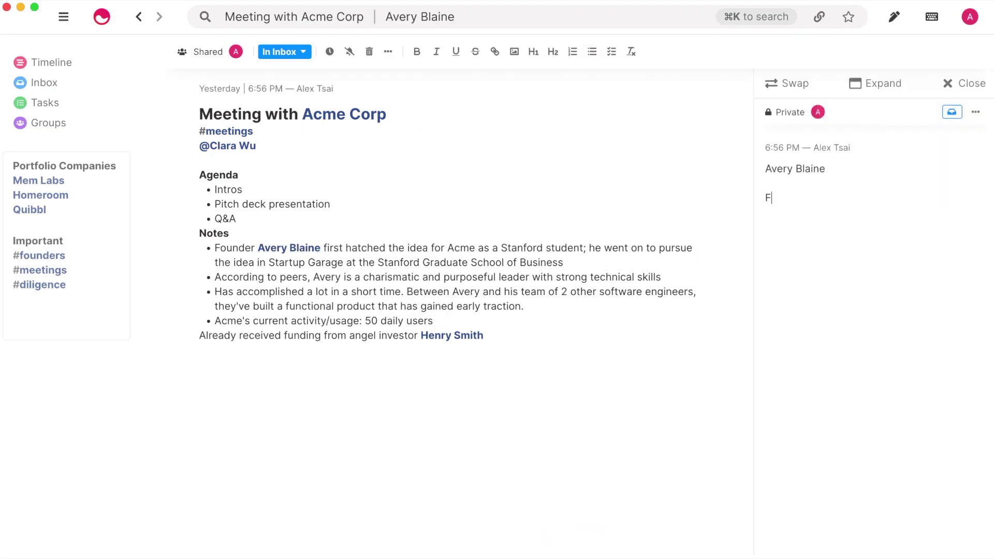
text(ounder of +Acme C)
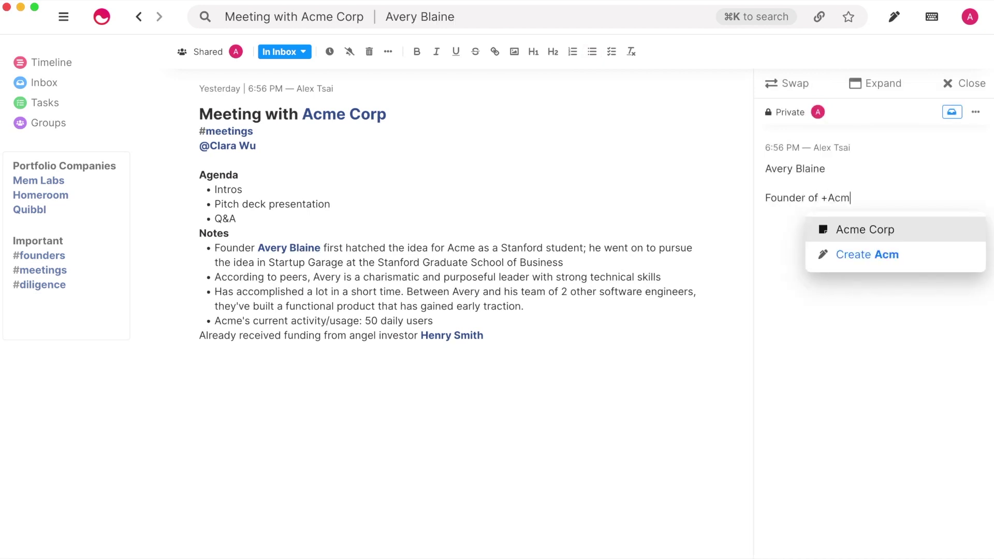
text(orp)
key(Return)
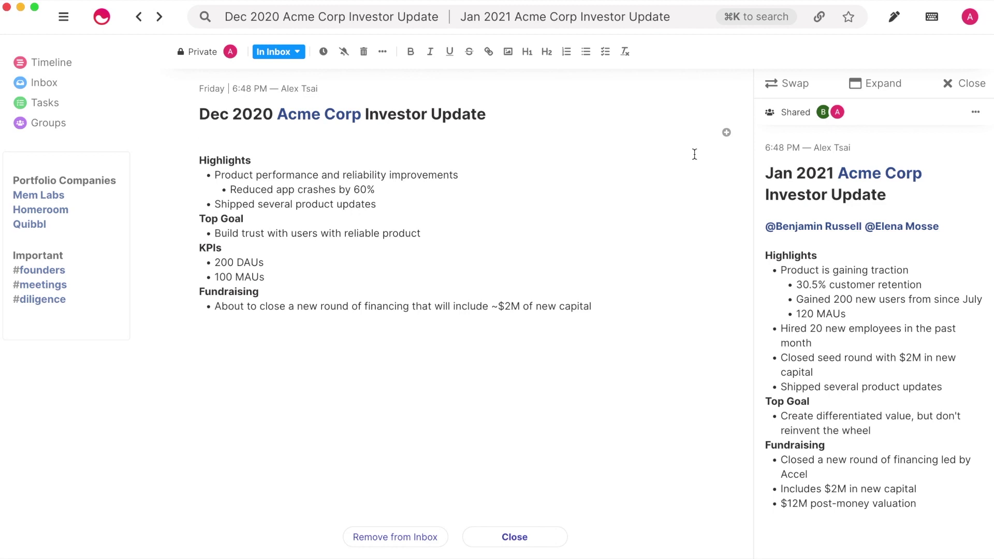
- Tag the Dec 2020 and Jan 2021 Acme Corp updates #investorupdates, then close the Jan 2021 panel
text(#invest)
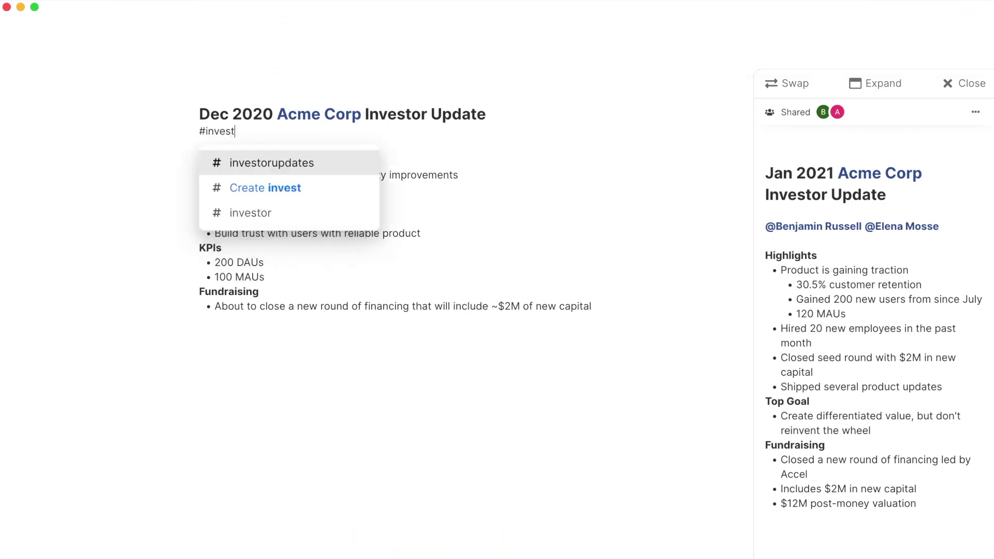
text(orupdates)
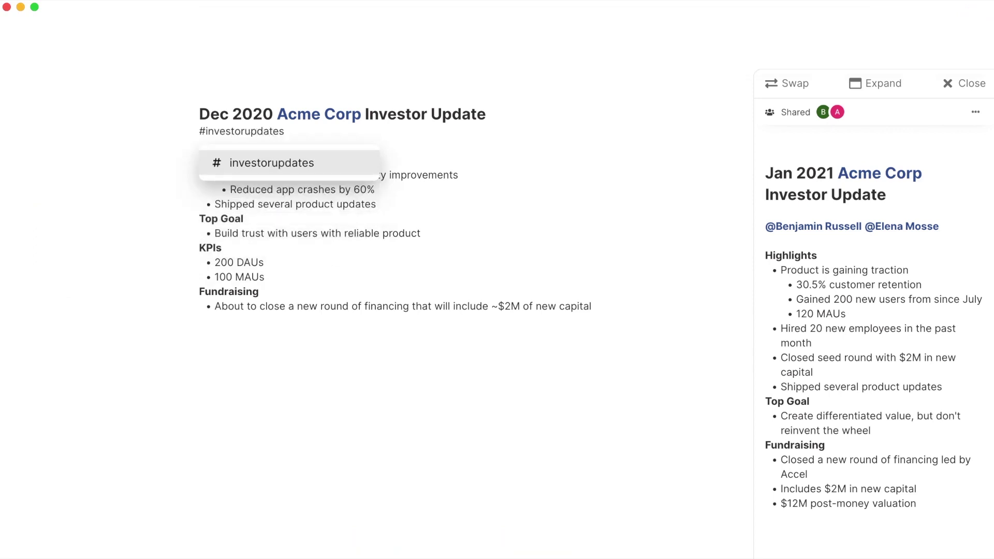
key(Return)
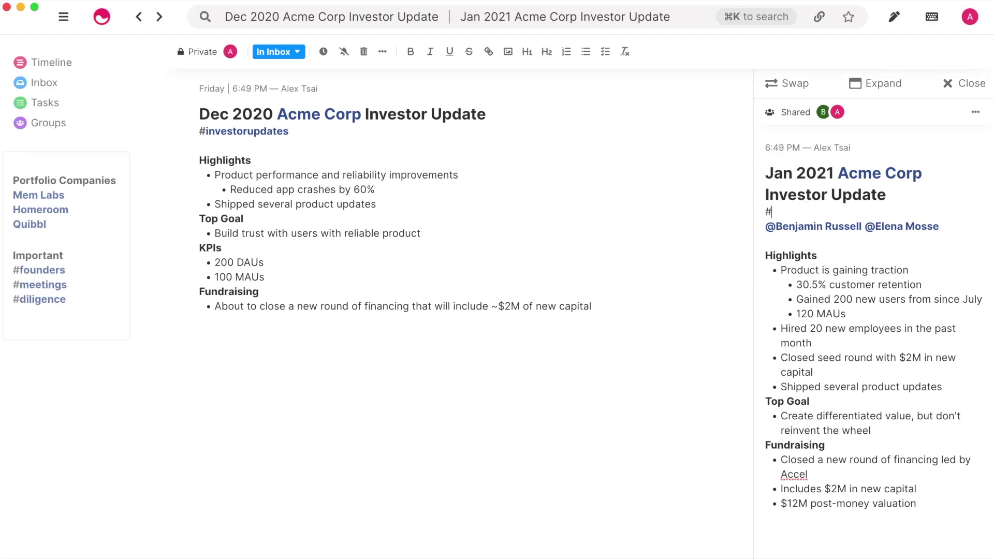
text(investor)
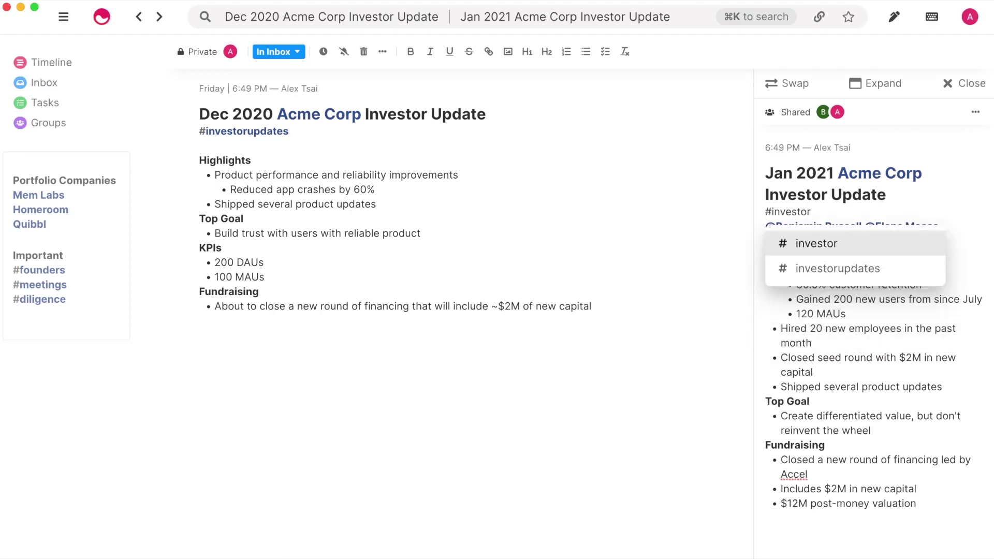
text(updates)
key(Return)
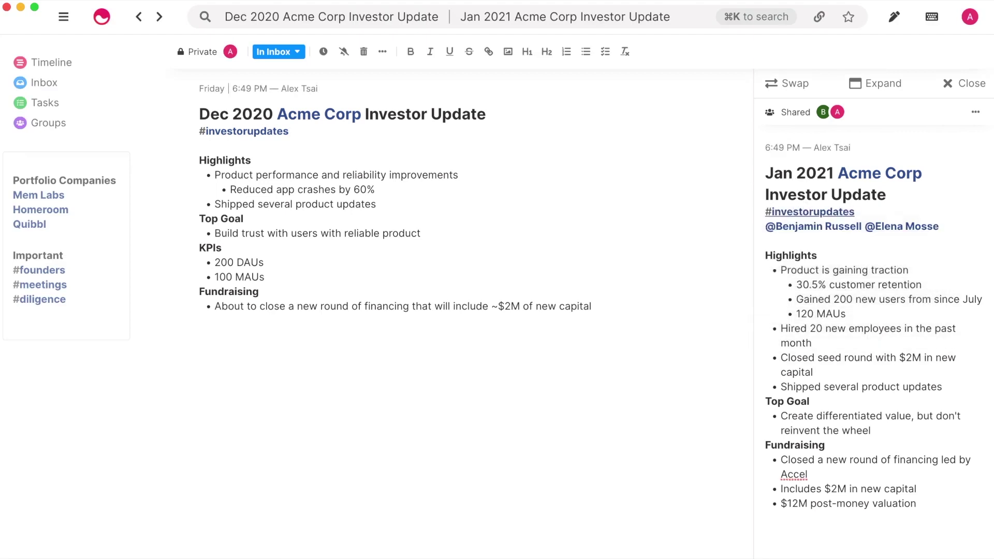
click(958, 83)
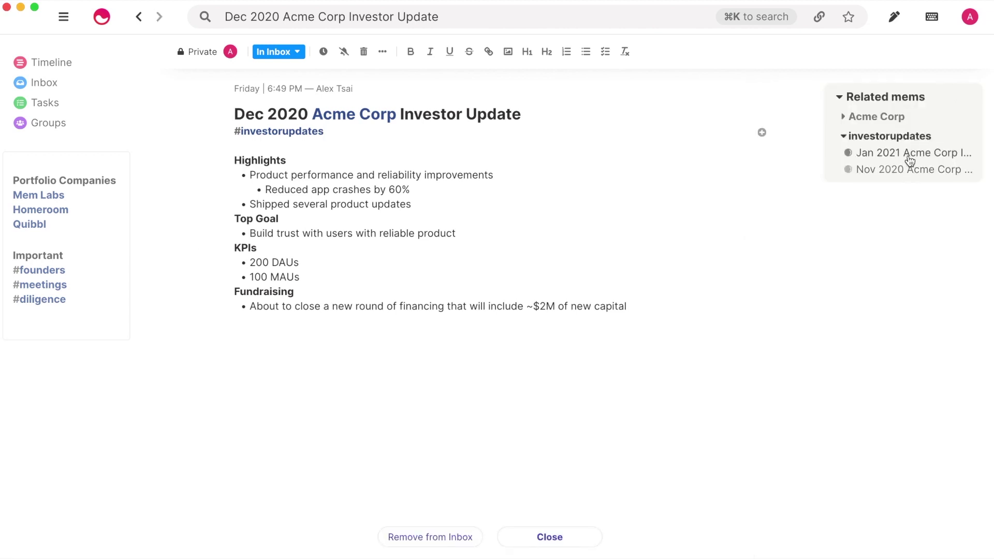
- Use ⌘K to search '#investorupdates' and open that topic's timeline
key(super+k)
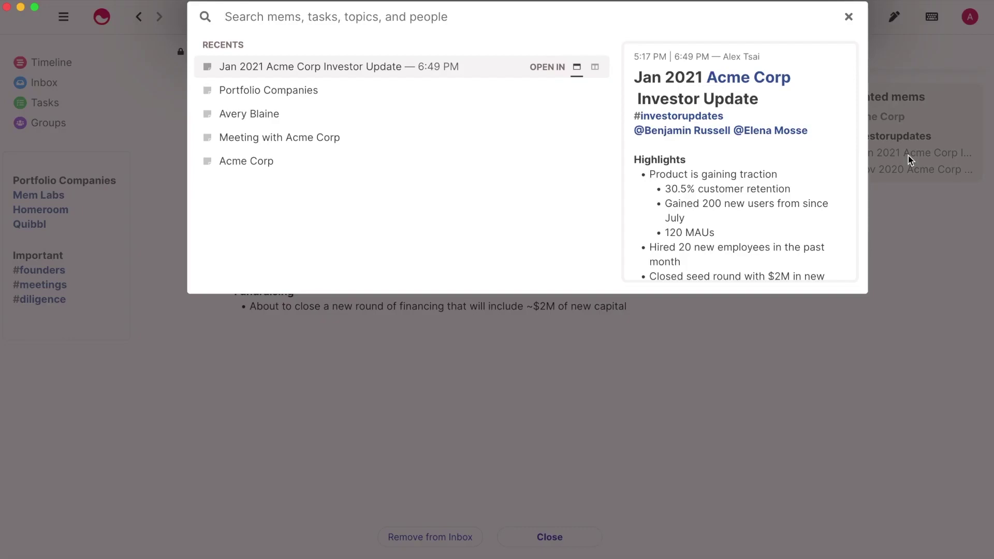
text(#investorupdates)
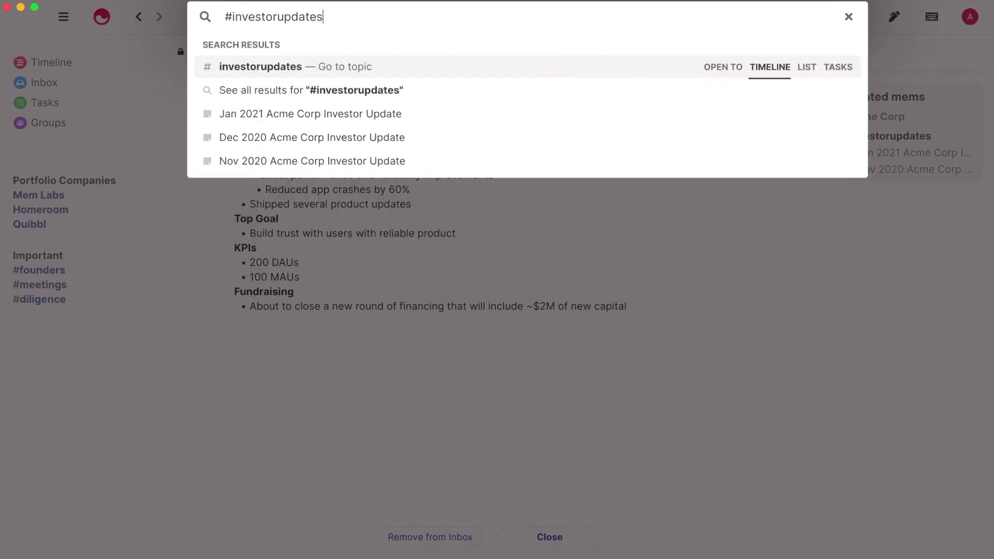
key(Return)
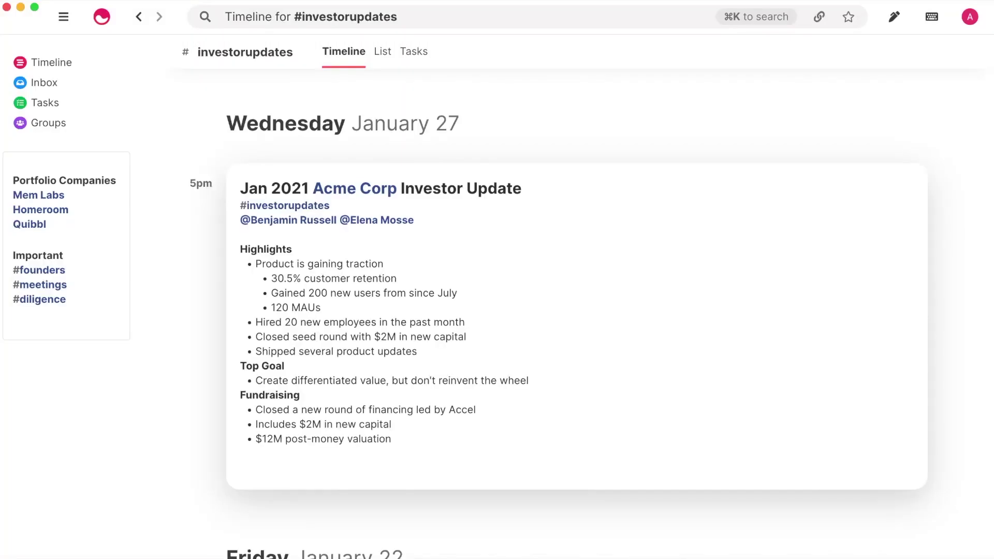
- Add a new #finances tag to the Jan 2021 Acme Corp Investor Update
click(649, 233)
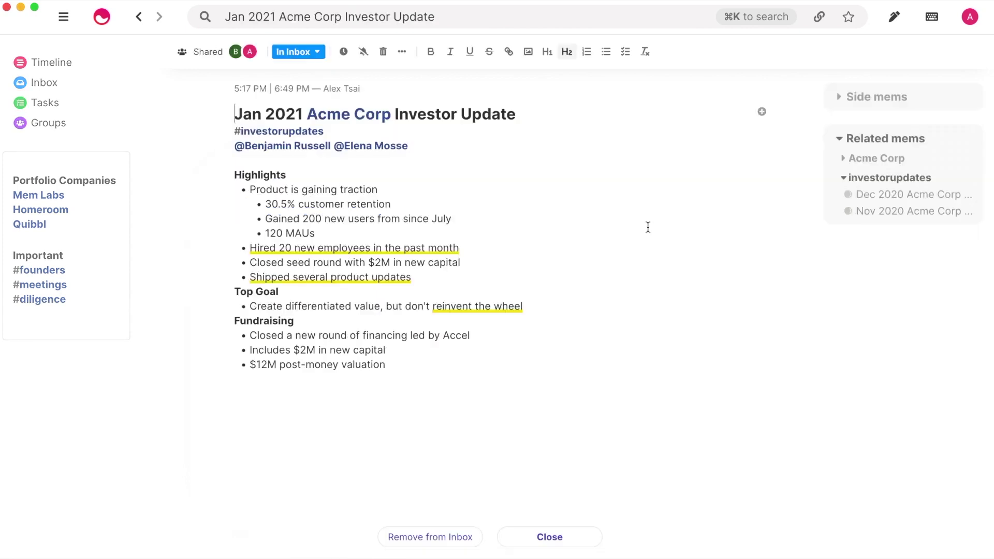
text(#finances)
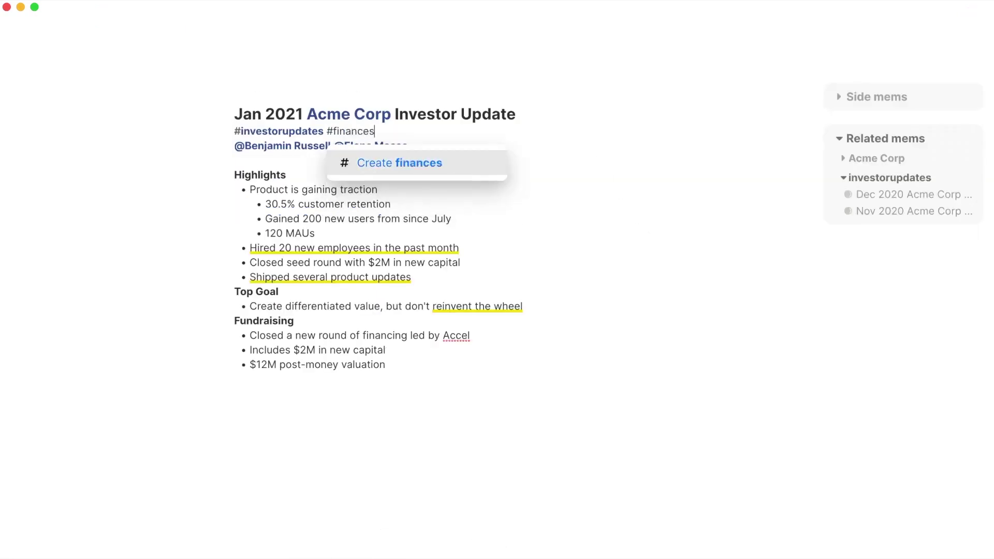
key(Return)
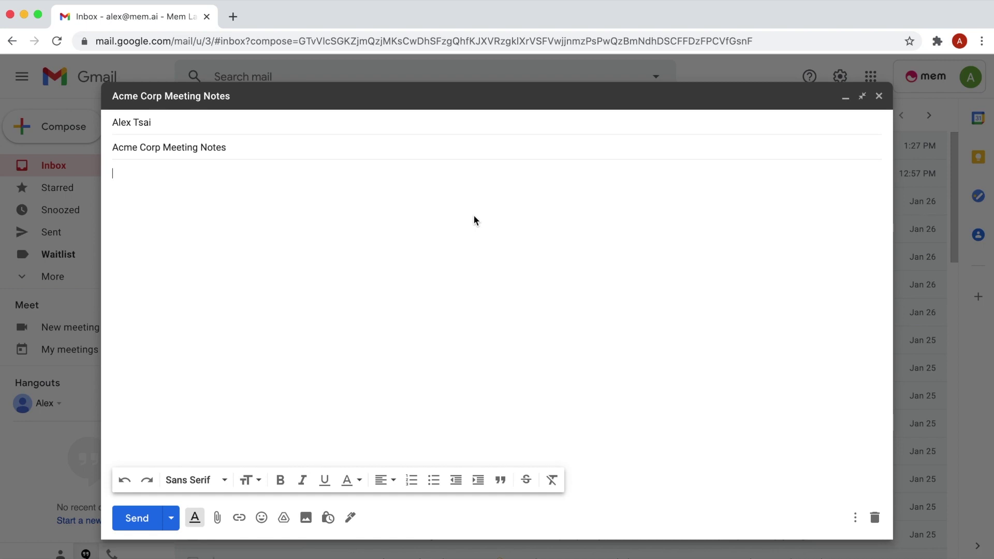
- In Spotlight over Gmail, browse 'Meeting with' results, then refine to 'Meeting with Acme Corp Agenda'
key(super+shift+m)
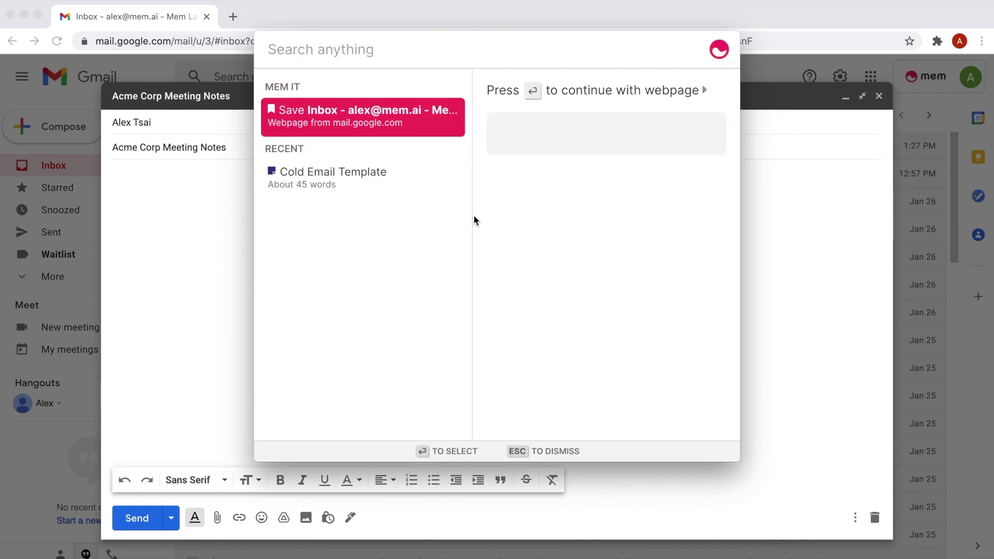
text(Meeting with)
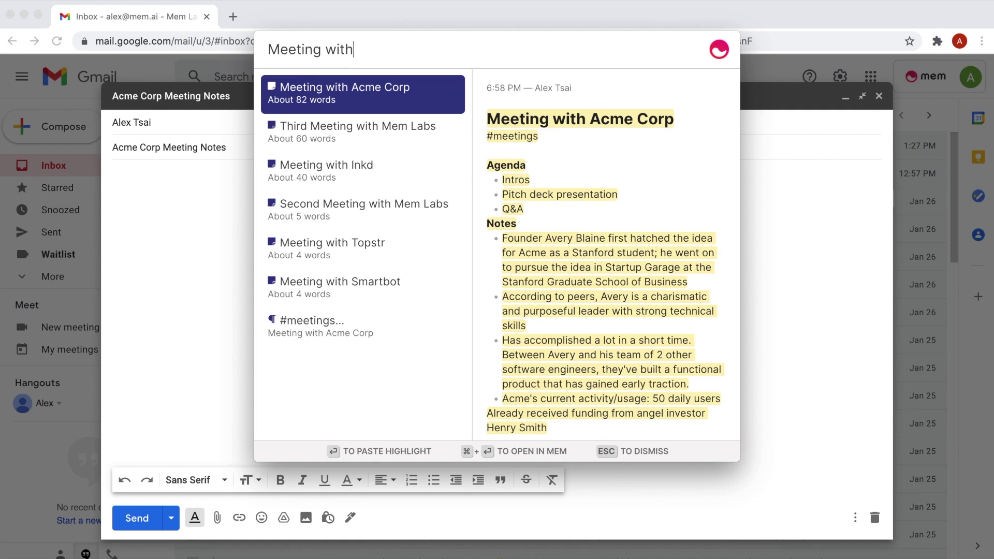
key(Down)
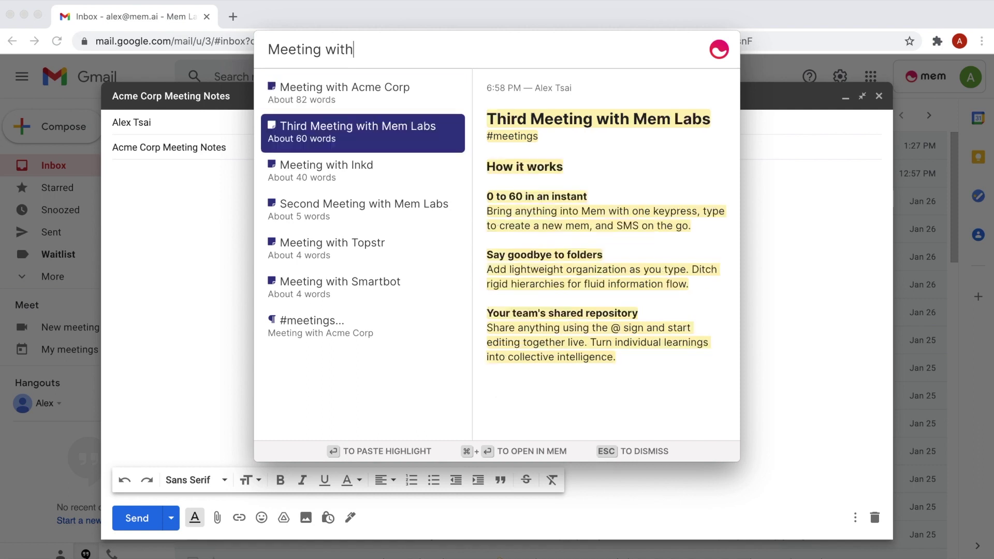
key(Down)
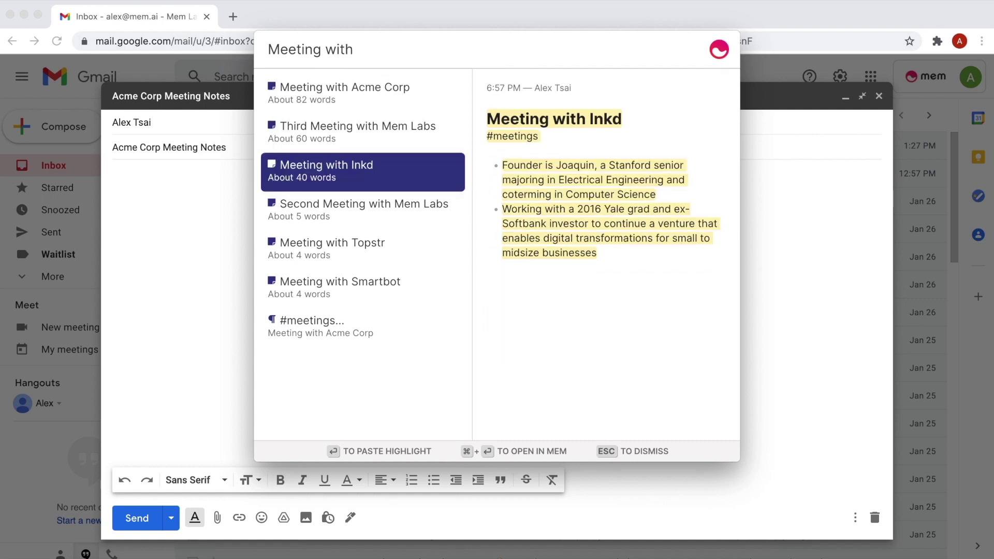
key(Up)
key(Up)
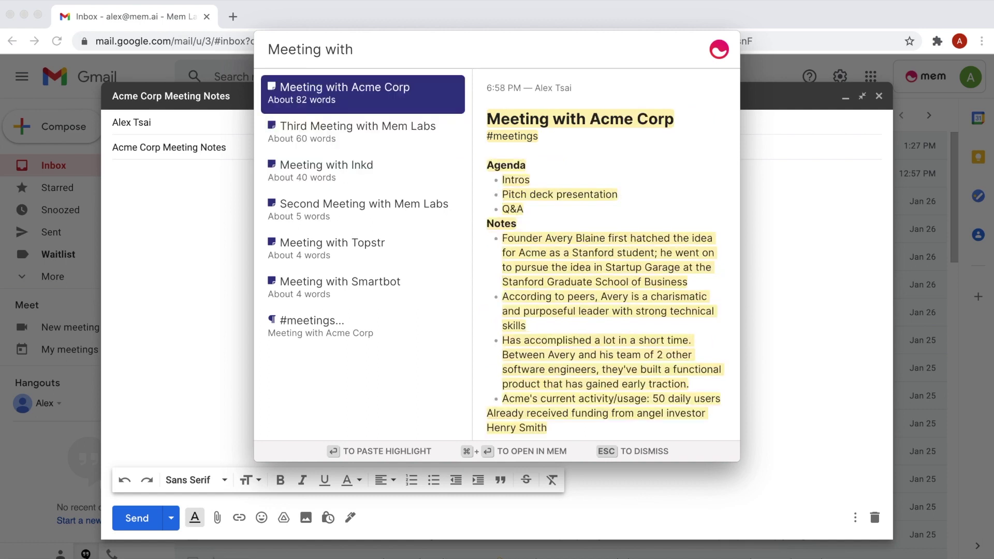
text(Acme C)
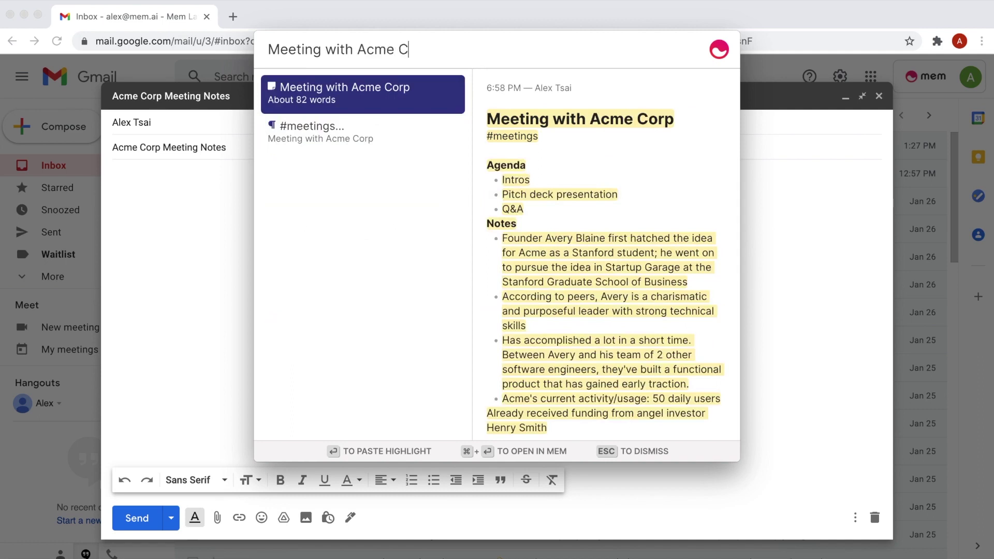
text(orp Agenda)
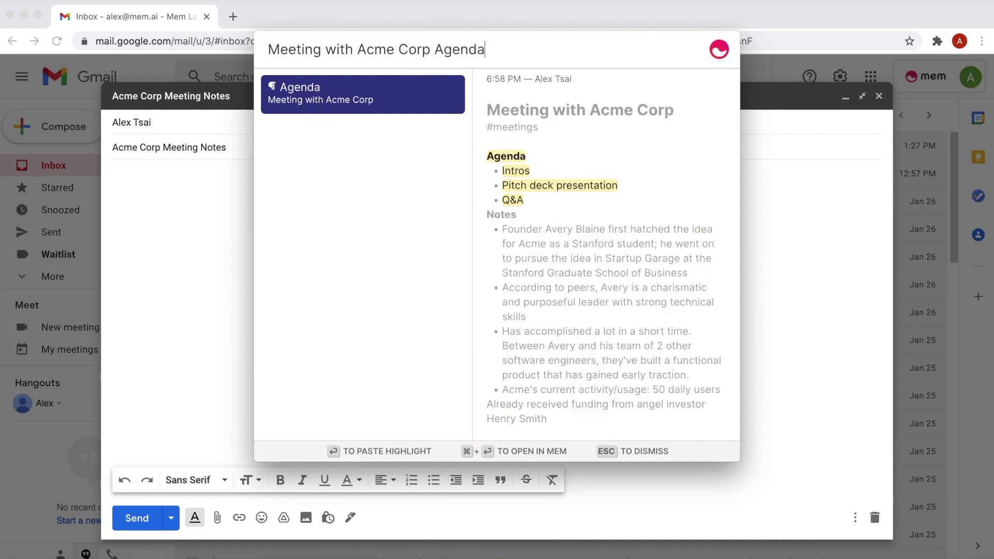
- Search 'Acme Founded' and paste 'Founded in 2019, based in Silicon Valley' into the Gmail draft
key(super+a)
text(Acme Founded)
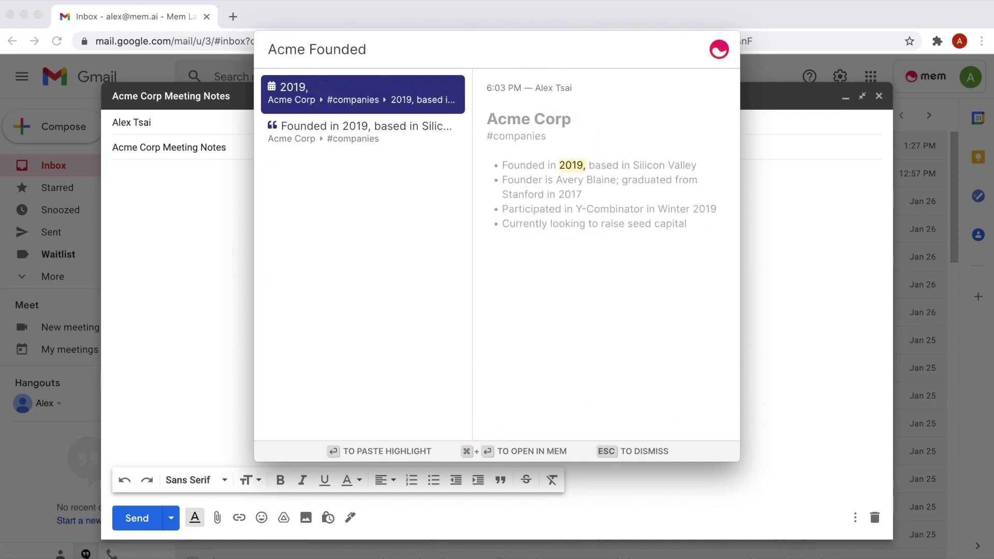
key(Down)
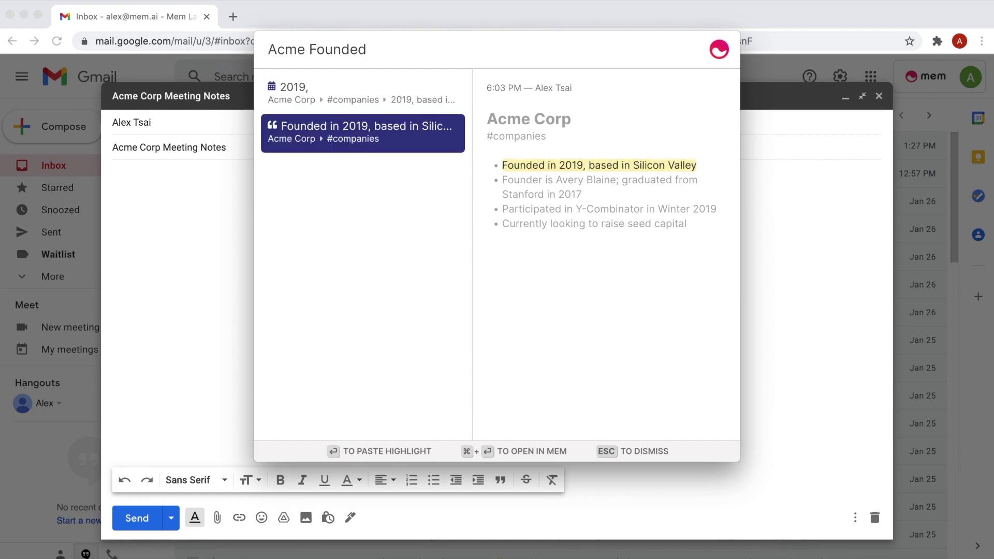
key(Return)
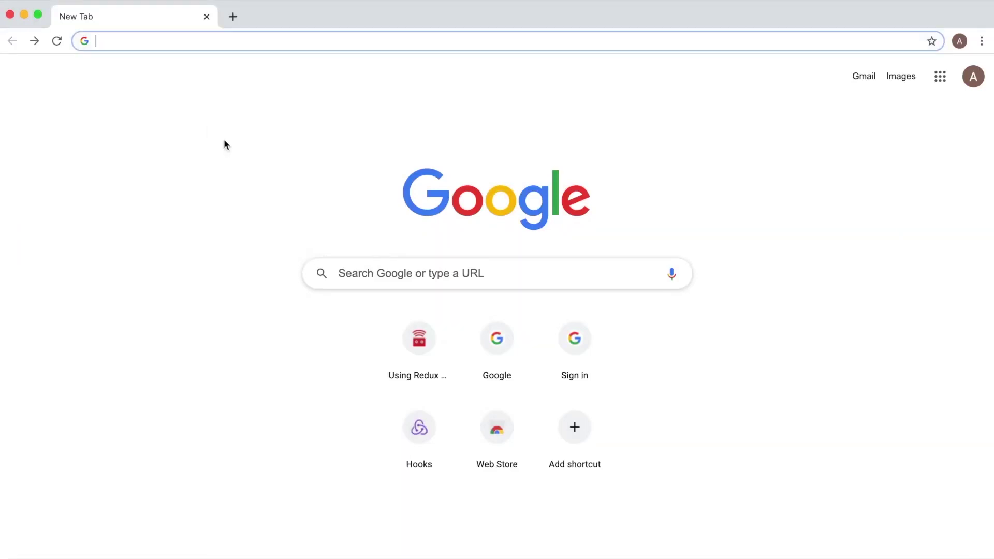
click(411, 343)
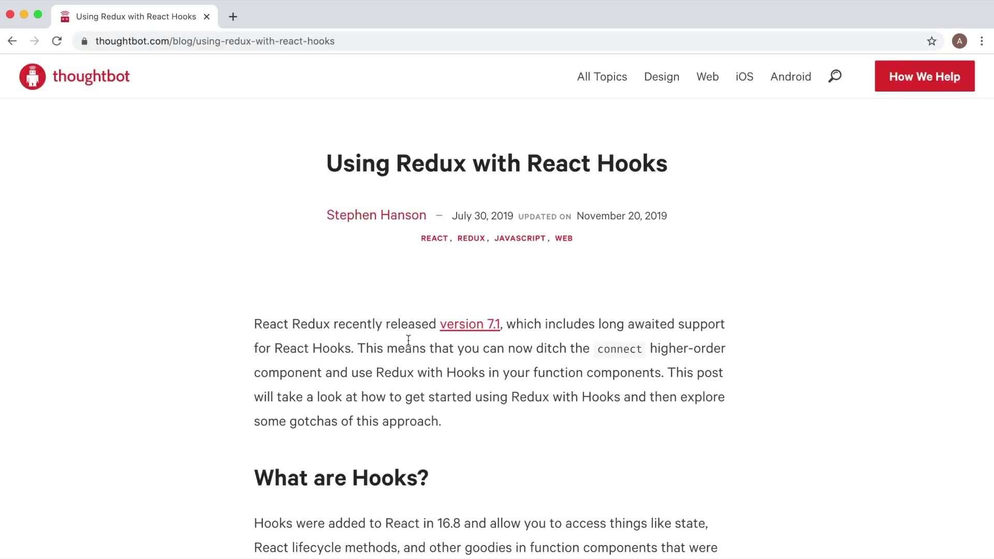
key(super+shift+space)
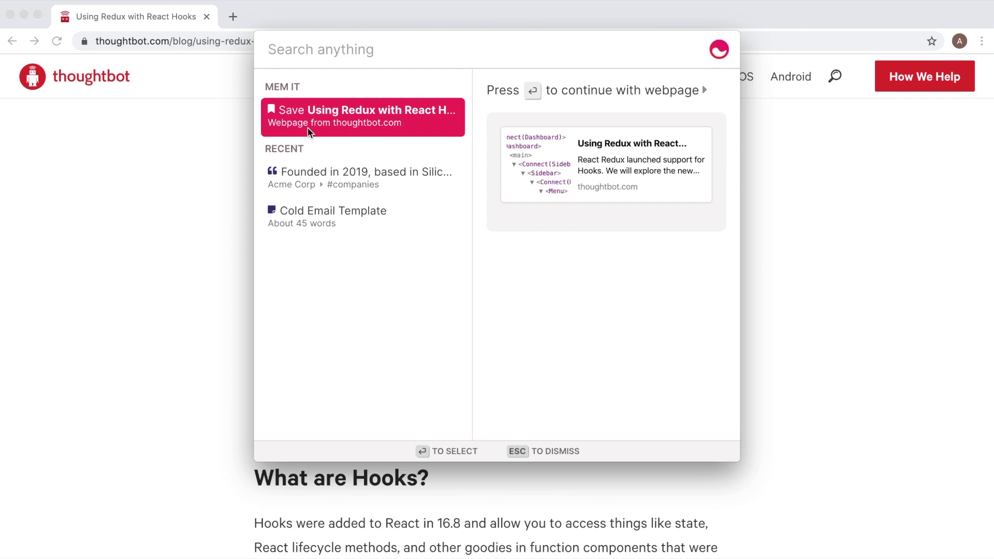
click(309, 130)
text(React Hooks)
key(Return)
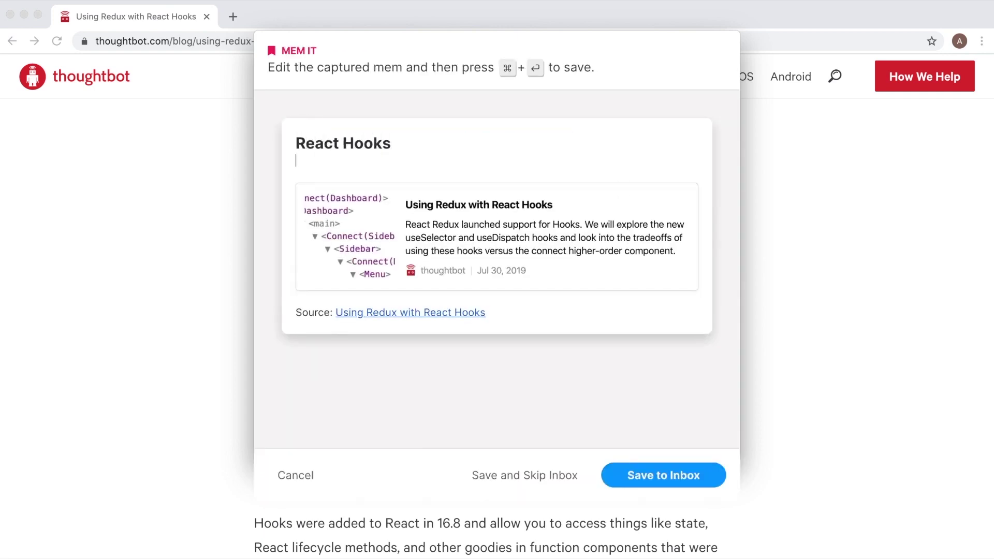
text(#engineering @Mem Labs)
key(Return)
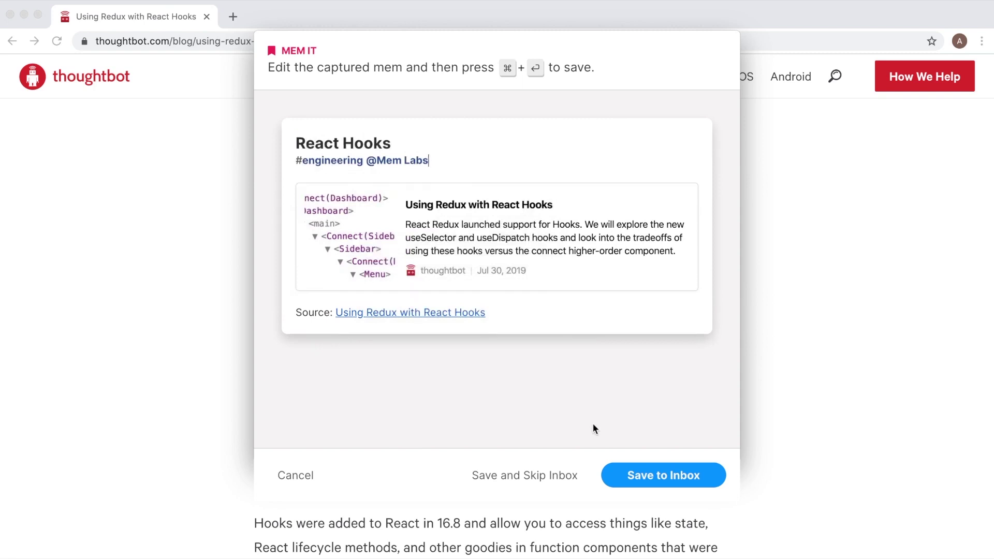
click(620, 481)
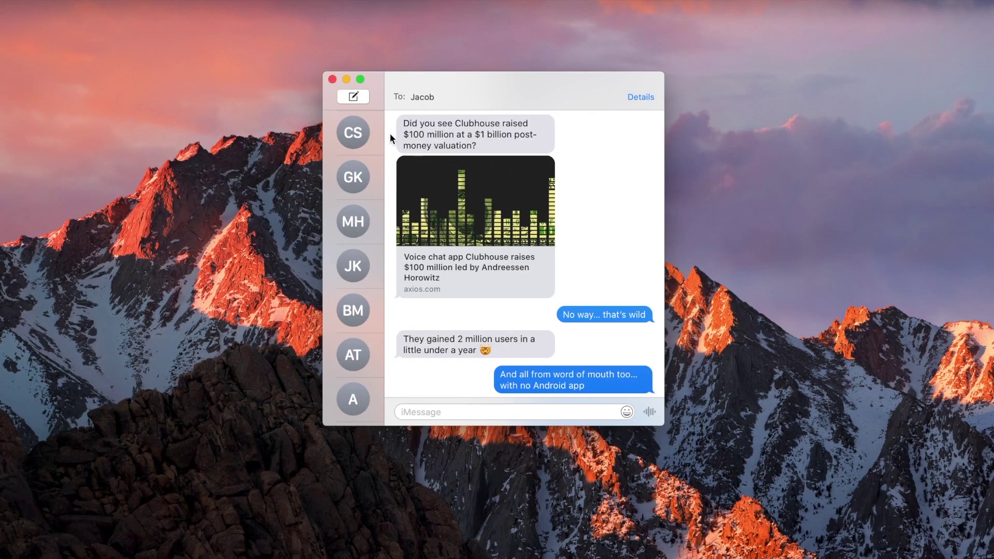
- Capture the selected Clubhouse messages as 'Clubhouse Valuation' tagged #news in the Inbox
drag(390, 132, 601, 389)
key(super+shift+space)
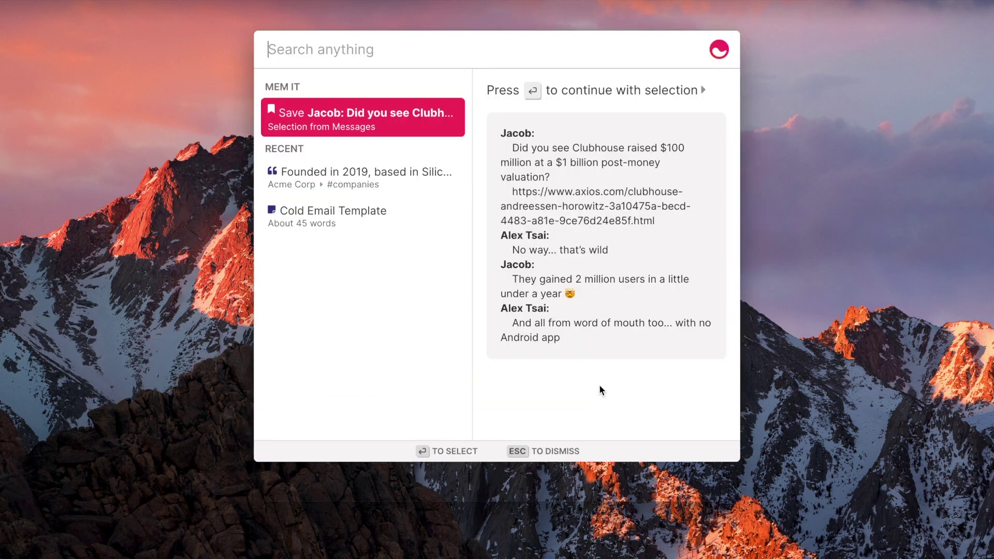
key(Return)
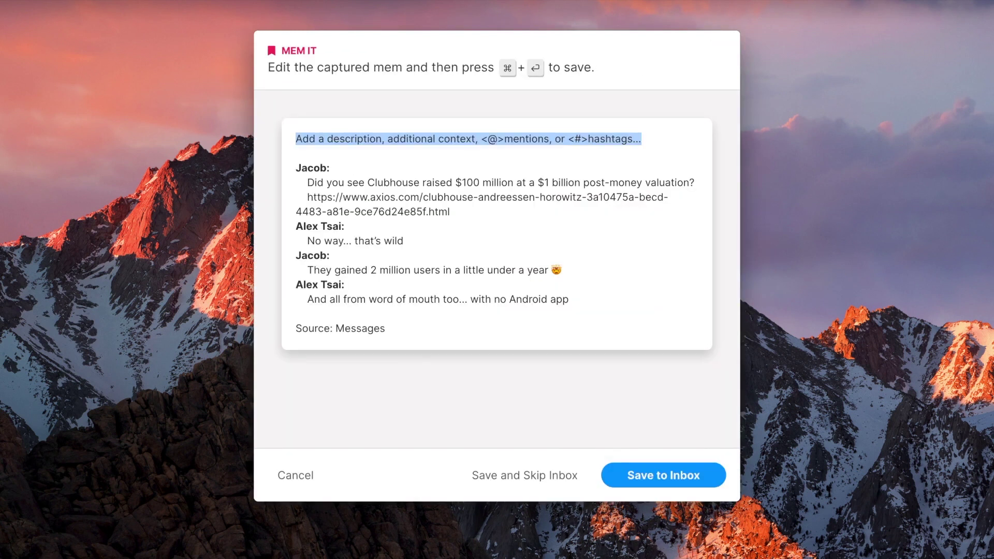
text(Clubhouse Valuation)
key(Return)
text(#news)
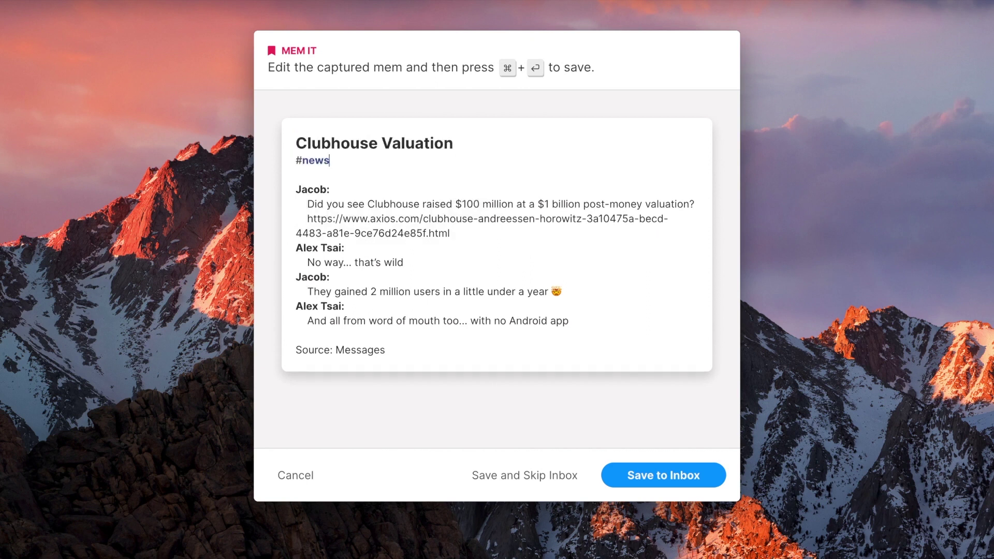
click(653, 484)
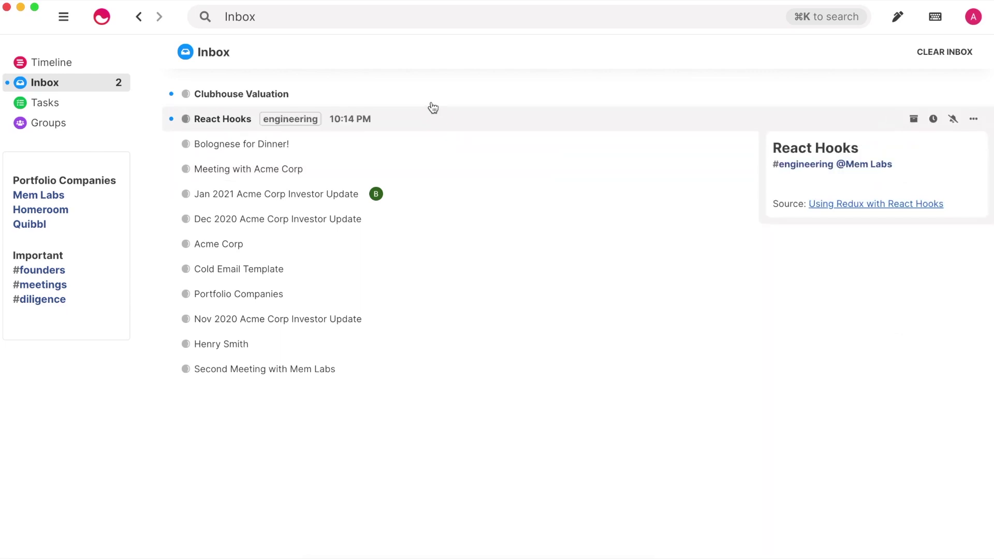
- Preview the new Clubhouse Valuation and React Hooks mems in the Inbox
mouse_move(431, 105)
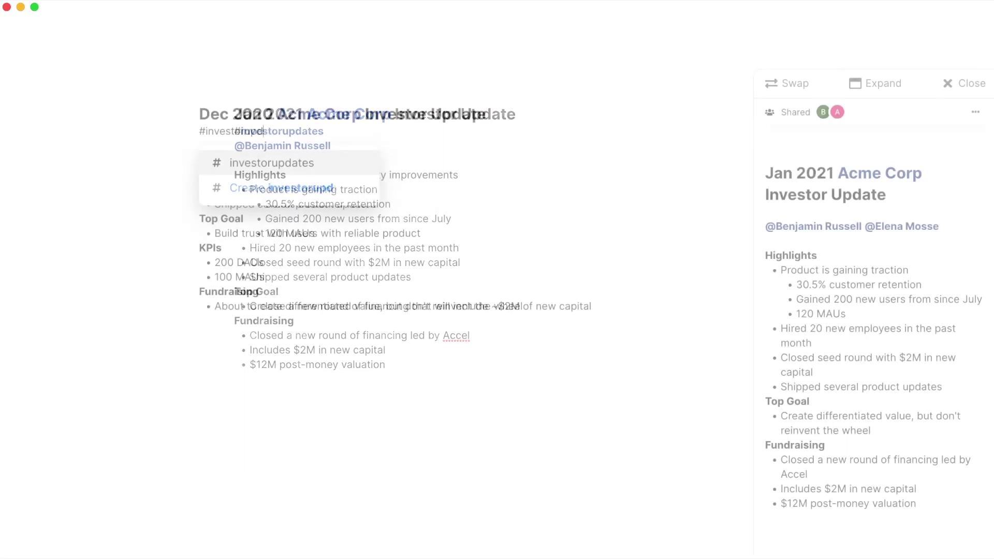
- Mention a team member in the update, then preview the Third Meeting with Mem Labs suggestion
text(ates)
key(Return)
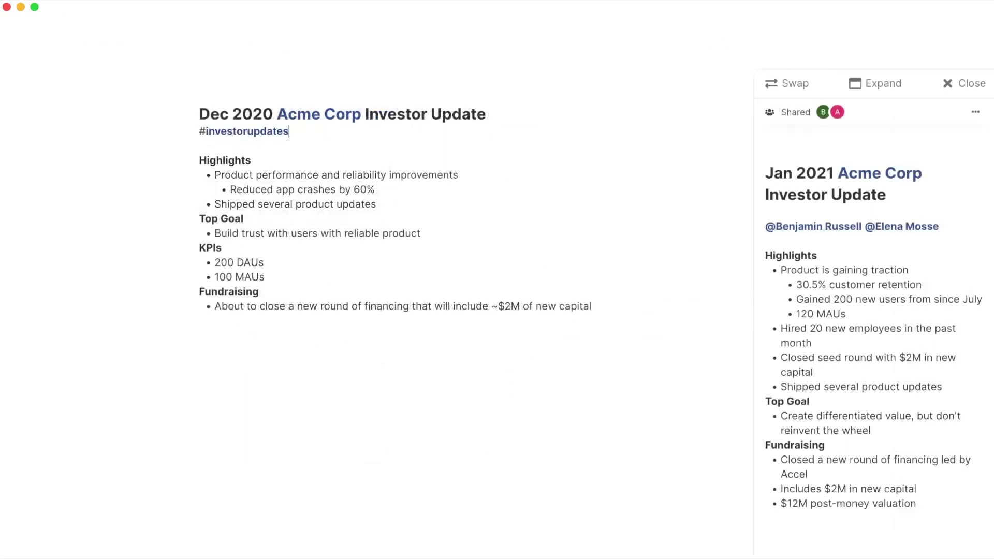
text(th)
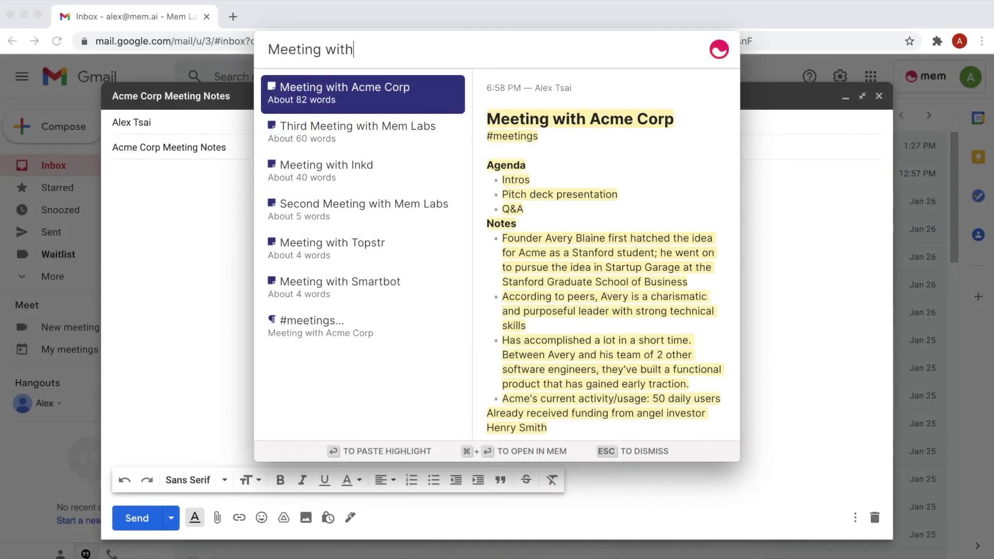
key(Down)
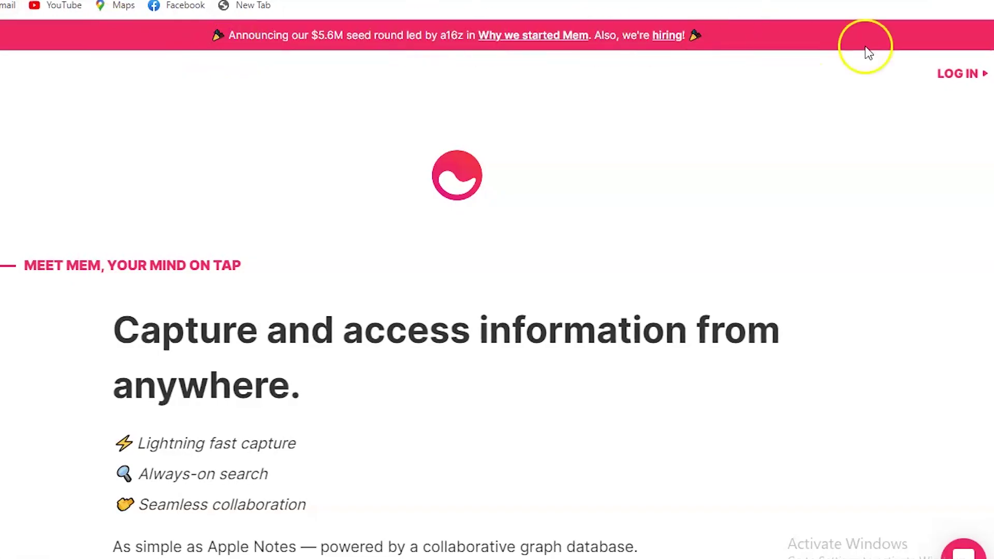
- Go to Mem's sign-in page via LOG IN on the mem.ai homepage
click(940, 73)
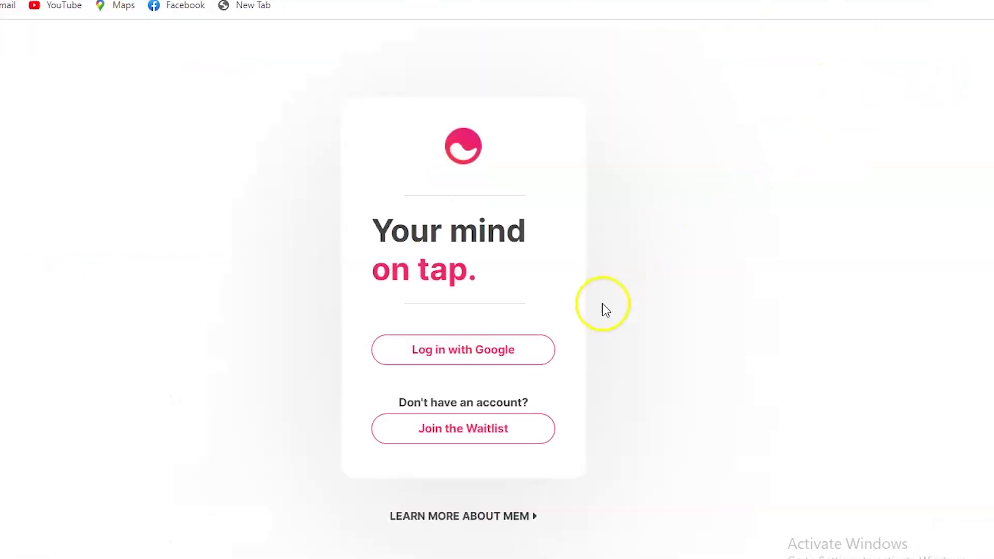